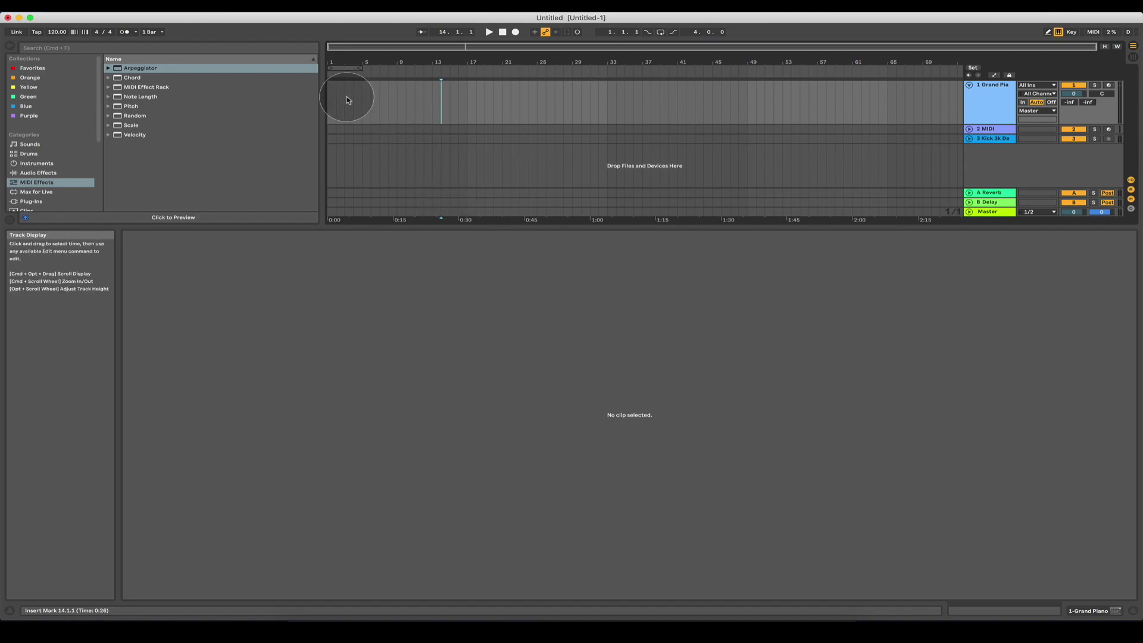
- Insert an empty MIDI clip over bars 1–5 of the first track and show the low octaves
drag(402, 97, 325, 95)
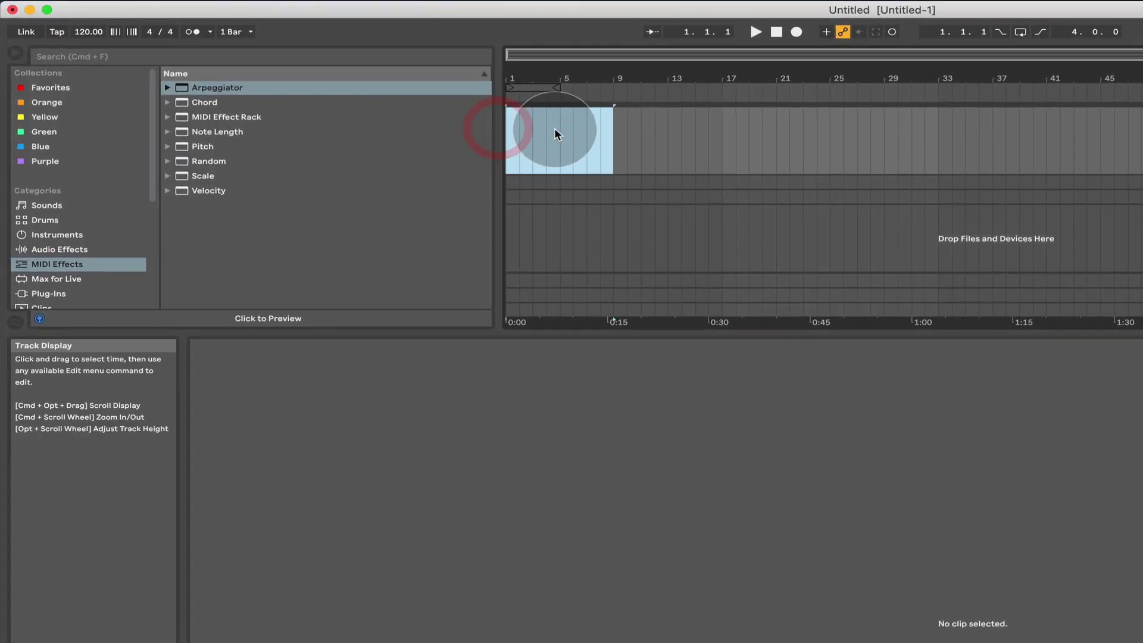
drag(561, 133, 472, 133)
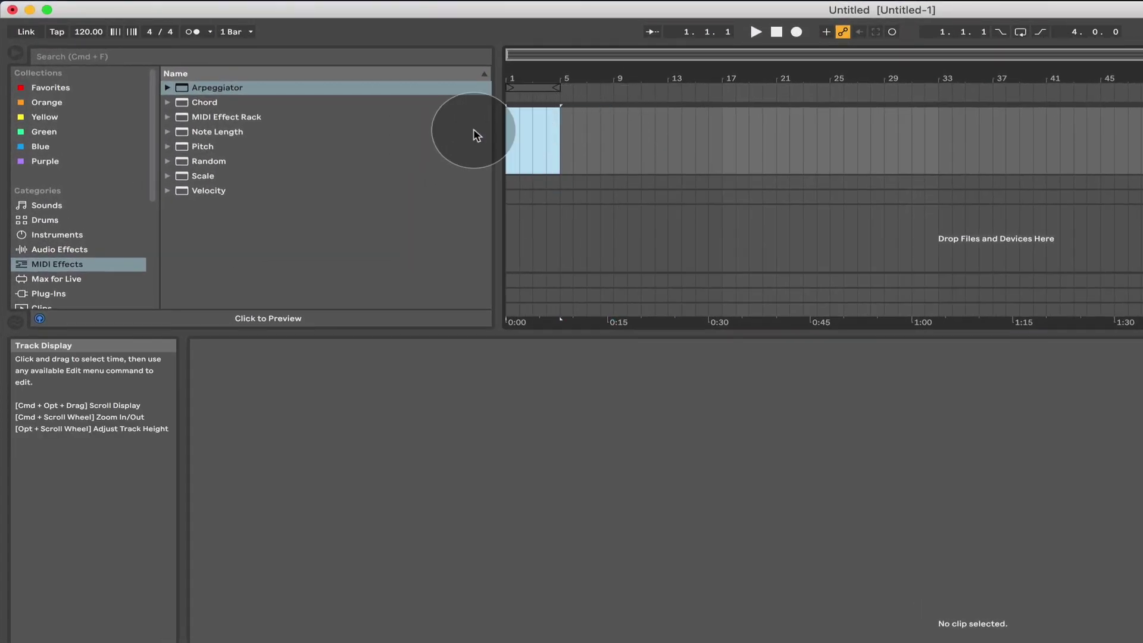
right_click(533, 130)
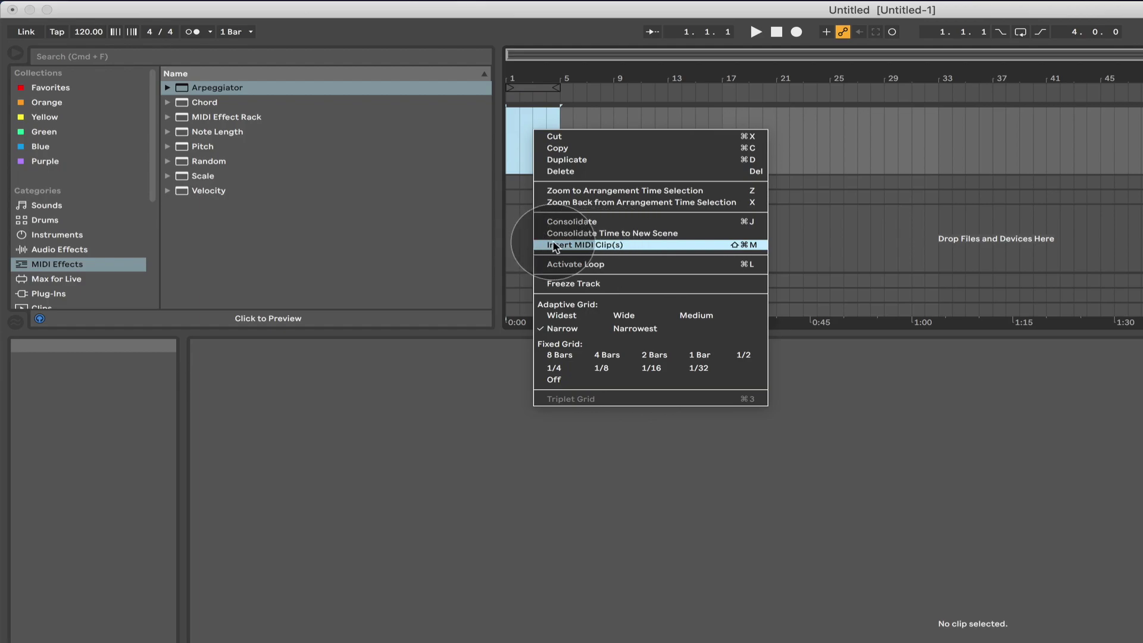
click(571, 244)
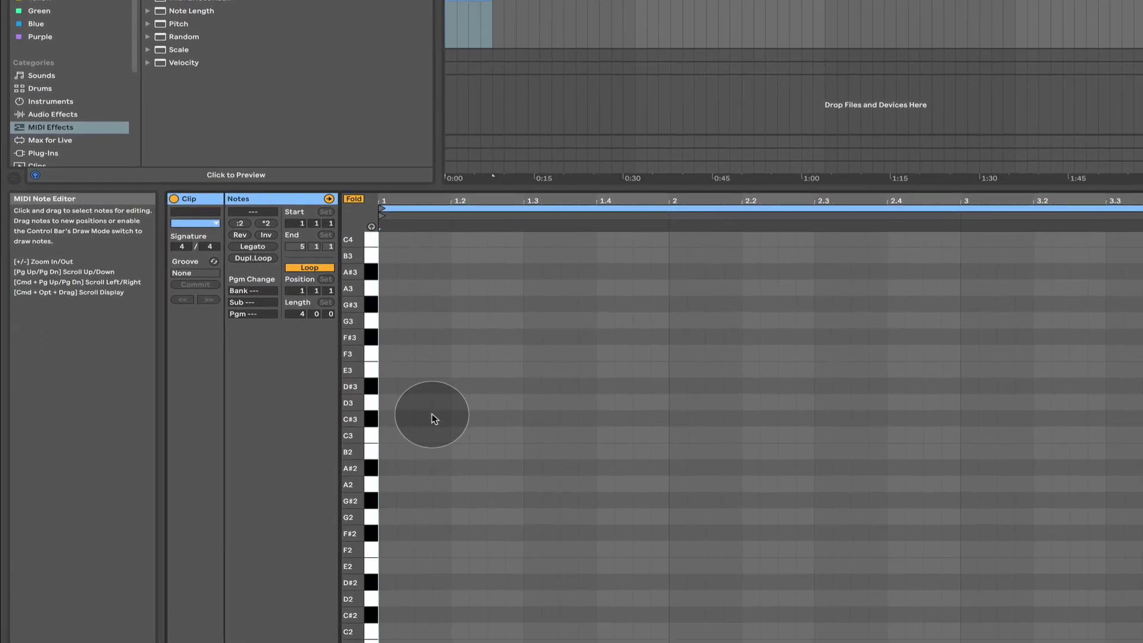
scroll(410, 345, down, 15)
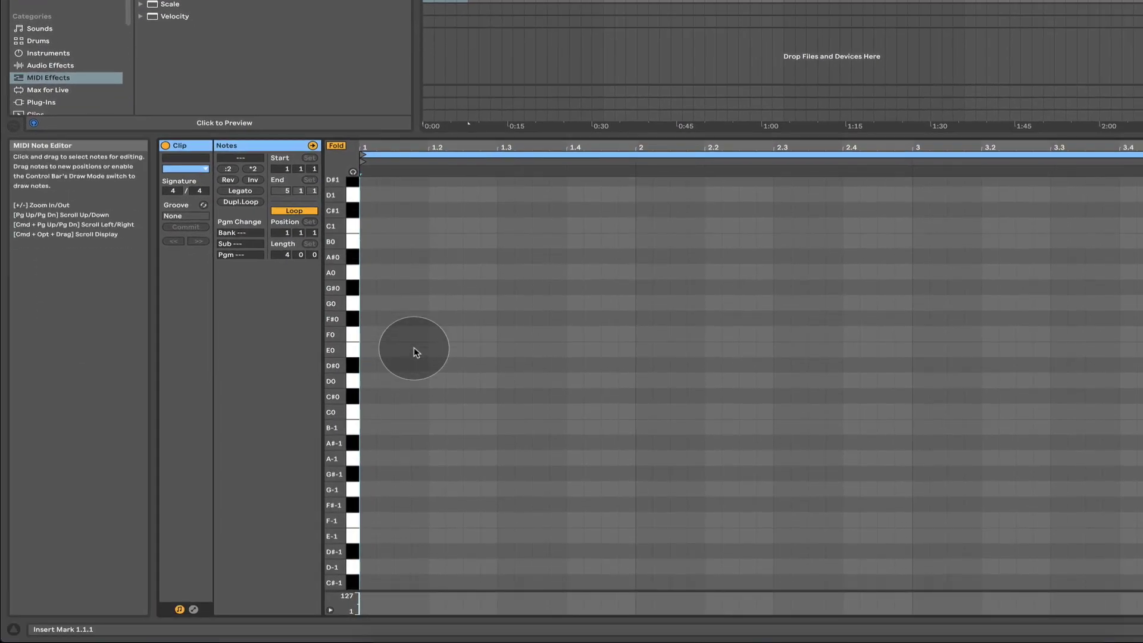
scroll(417, 428, down, 3)
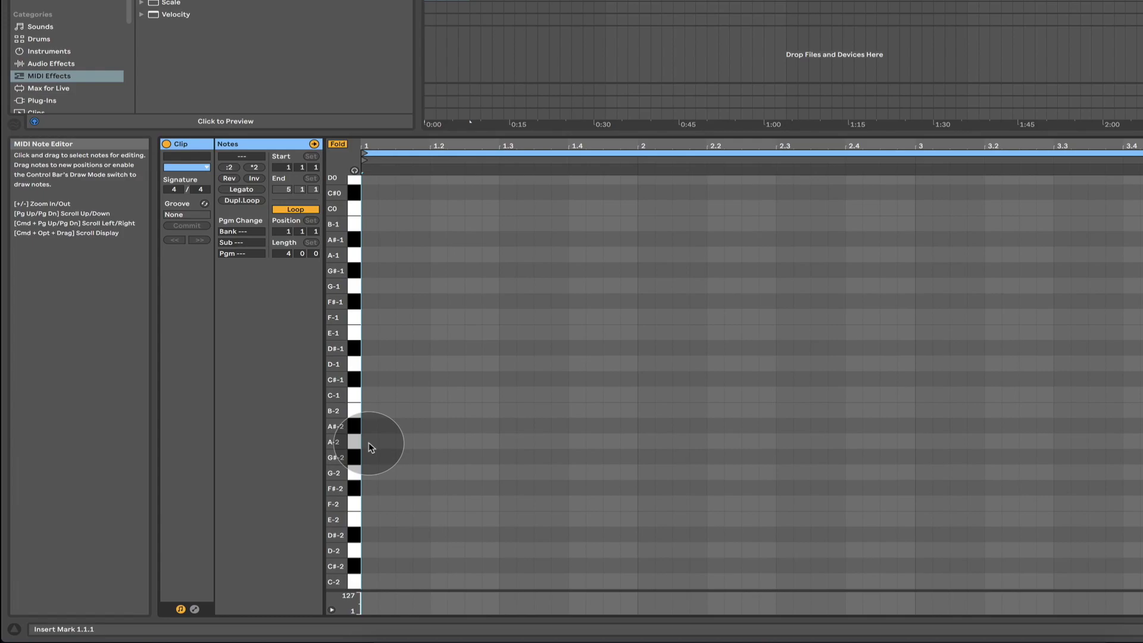
- In Draw Mode, pencil in notes A-2, B-2, C-1, D-1, E-1, F-1 and G-1 at 1.1
key(b)
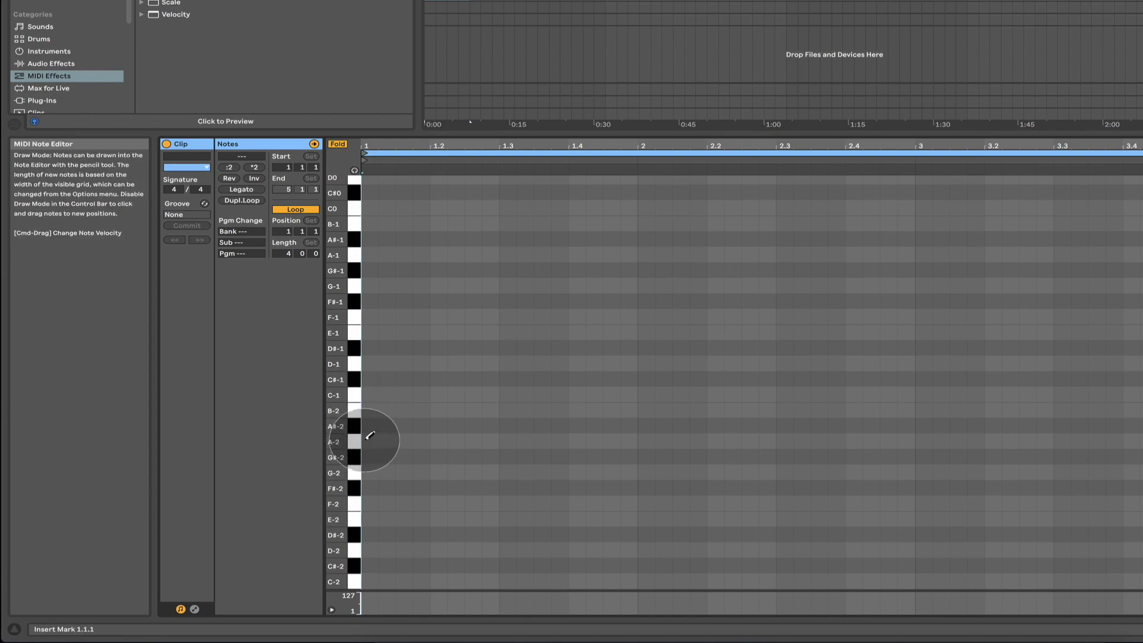
click(371, 439)
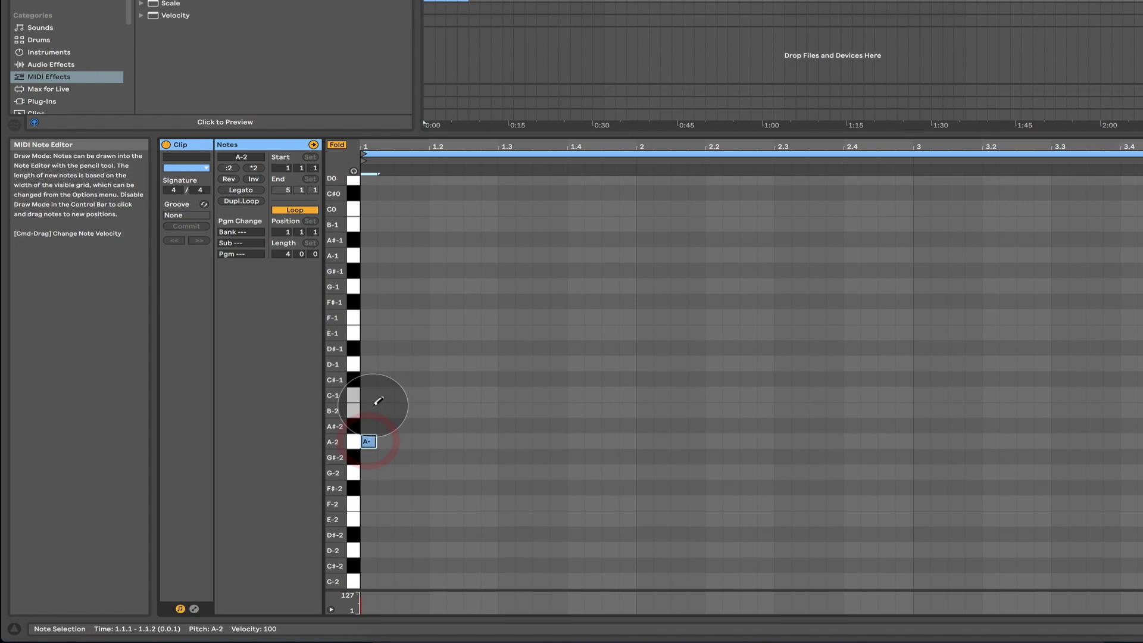
click(369, 410)
click(369, 395)
click(369, 364)
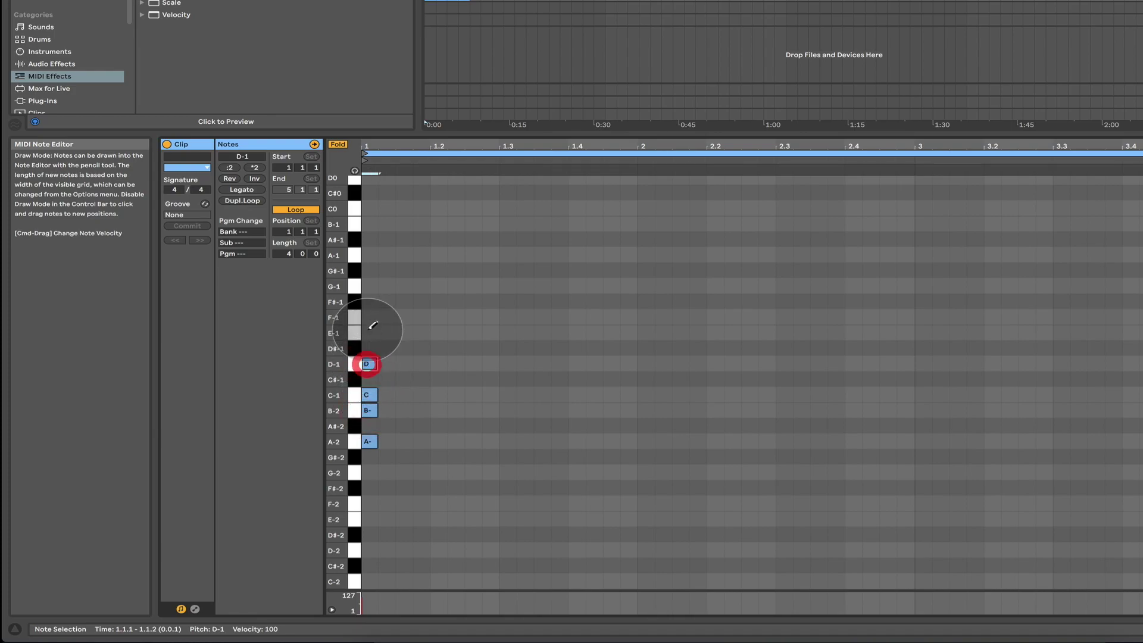
click(369, 333)
click(369, 317)
click(368, 286)
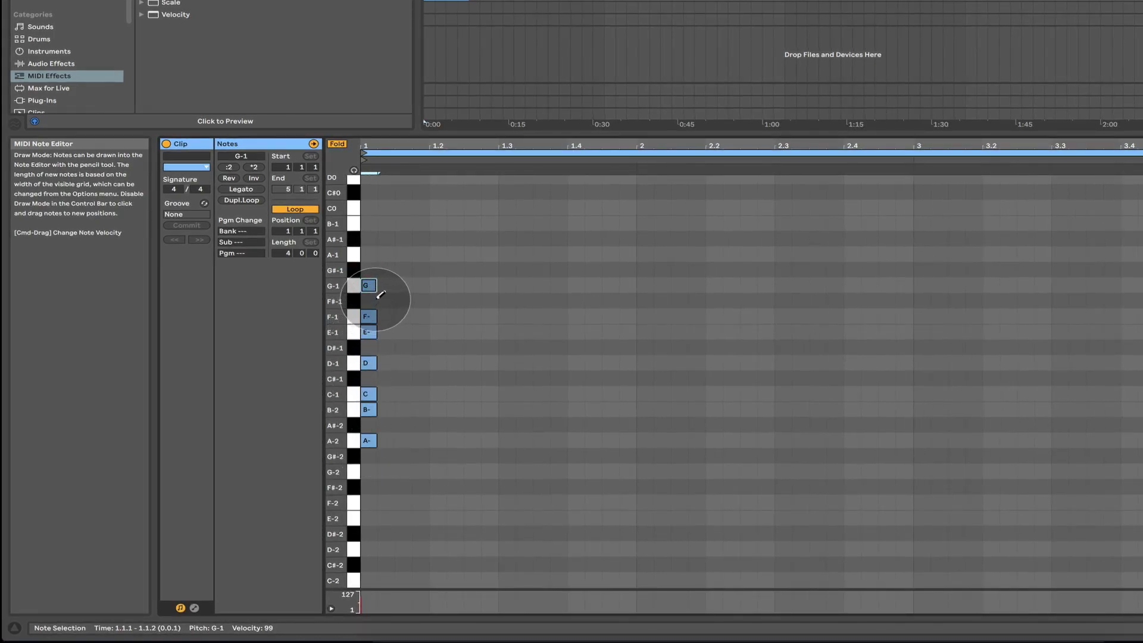
- Select the seven scale notes and copy them up octave by octave
key(b)
mouse_move(413, 467)
mouse_down()
mouse_move(377, 247)
mouse_move(355, 218)
mouse_up()
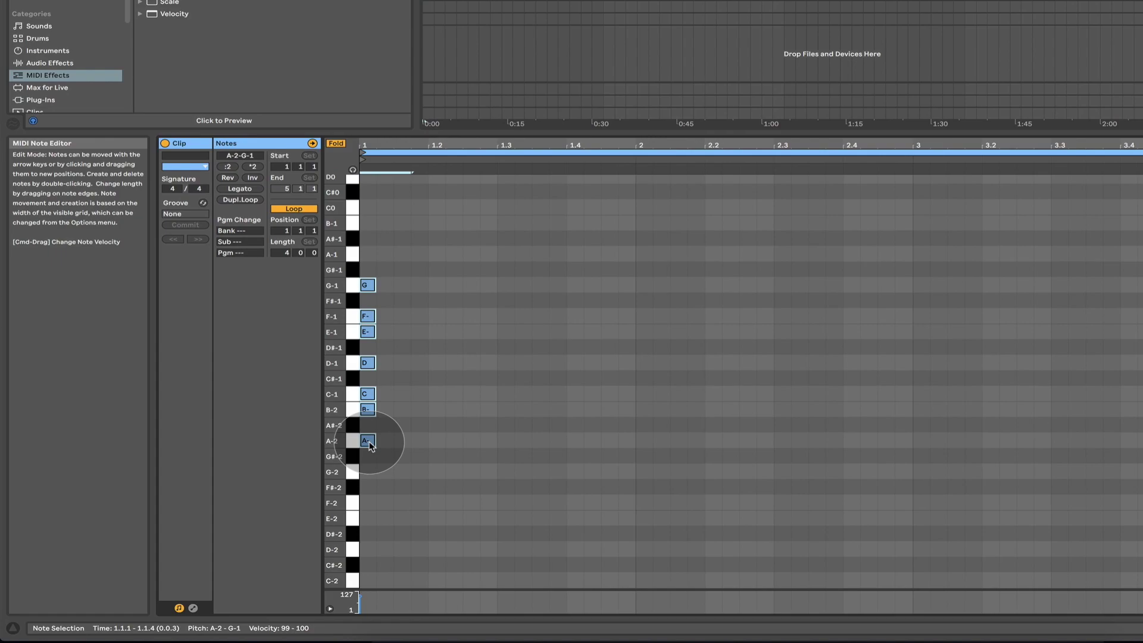
drag(370, 445, 365, 253)
scroll(375, 274, up, 6)
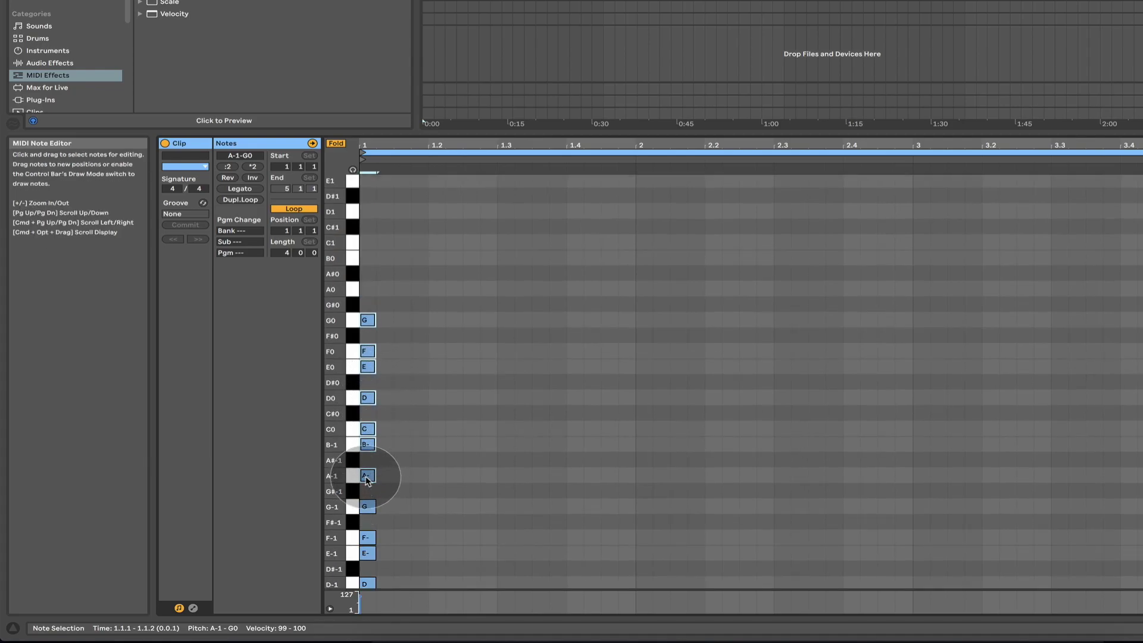
drag(370, 473, 365, 288)
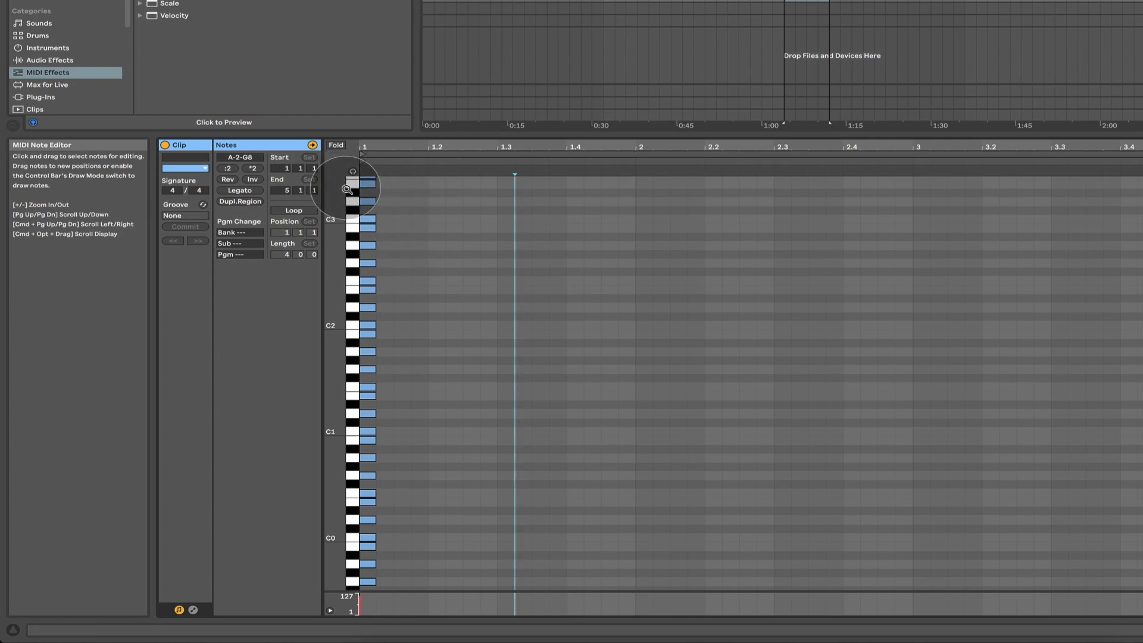
- Fold the note editor to only the used pitch rows and scroll down to the lowest rows
click(335, 145)
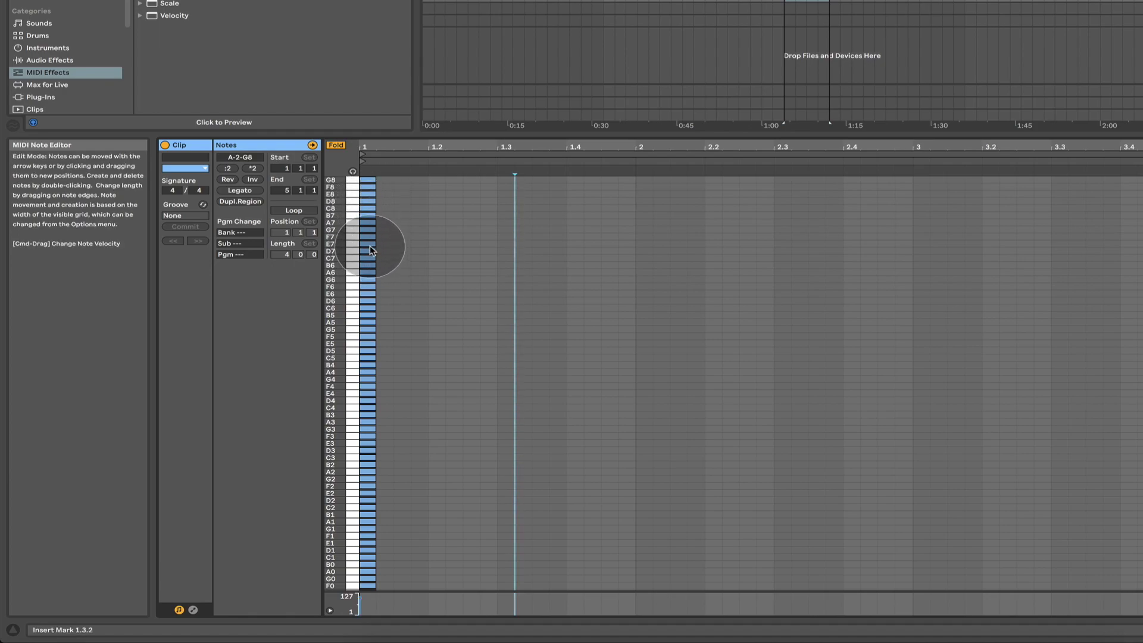
scroll(372, 253, down, 4)
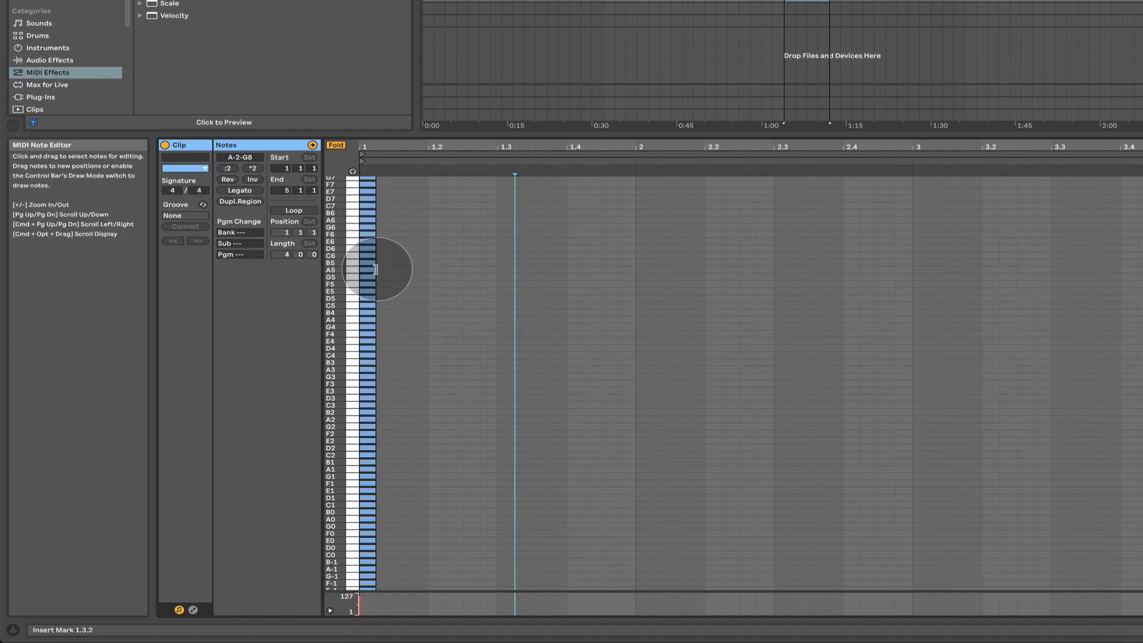
scroll(375, 270, down, 3)
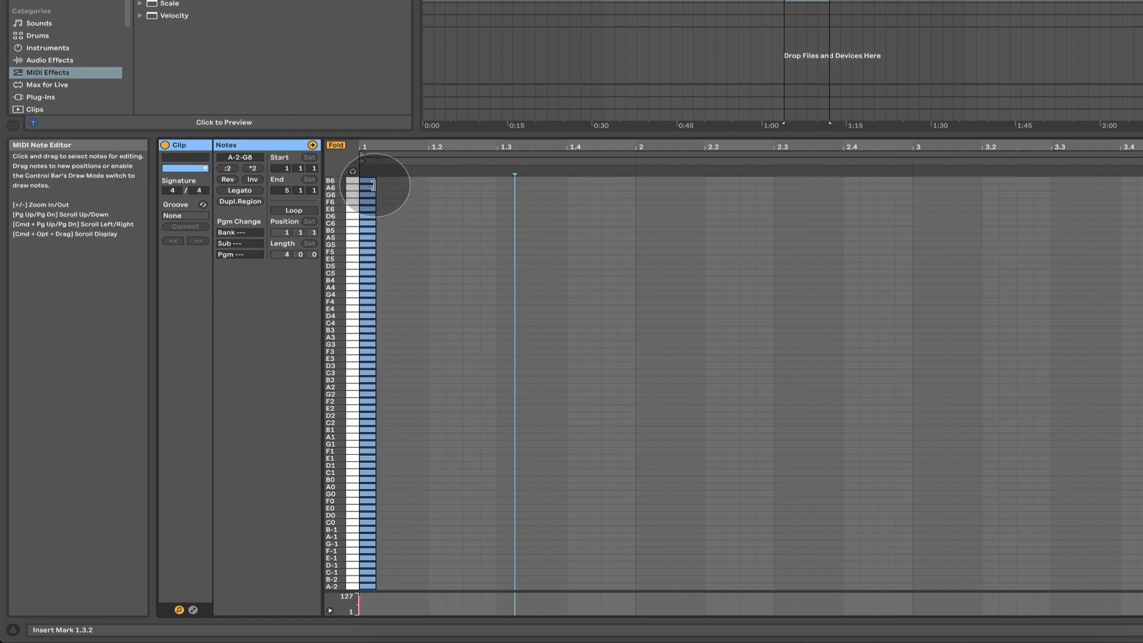
- Clear the note selection and double-click a new C6 note at 1.1.1
click(396, 361)
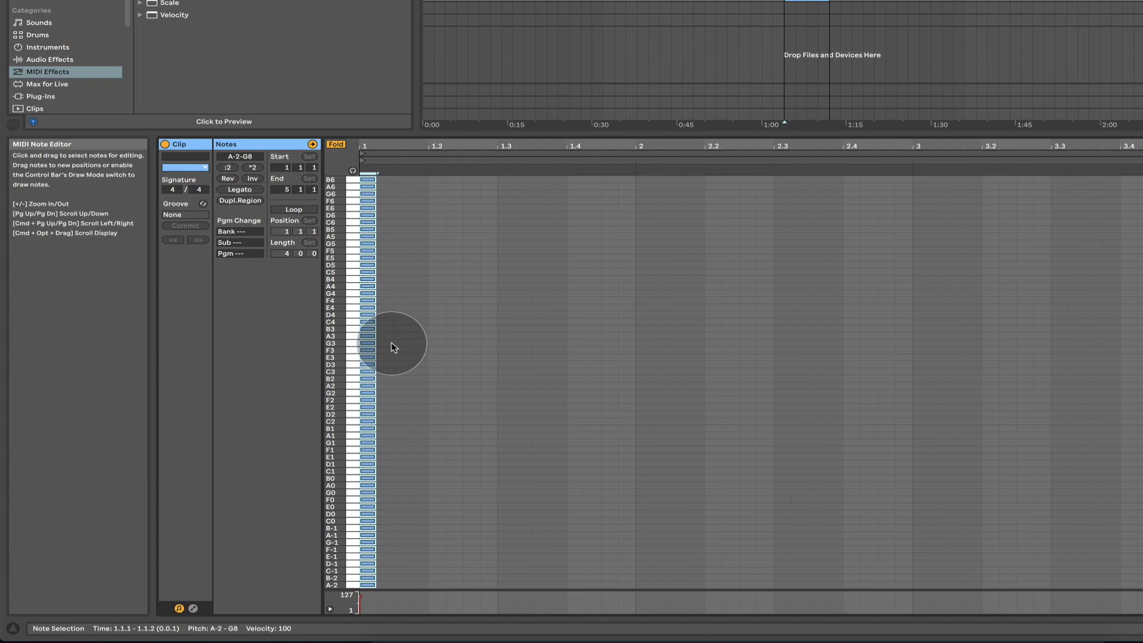
click(394, 348)
click(393, 348)
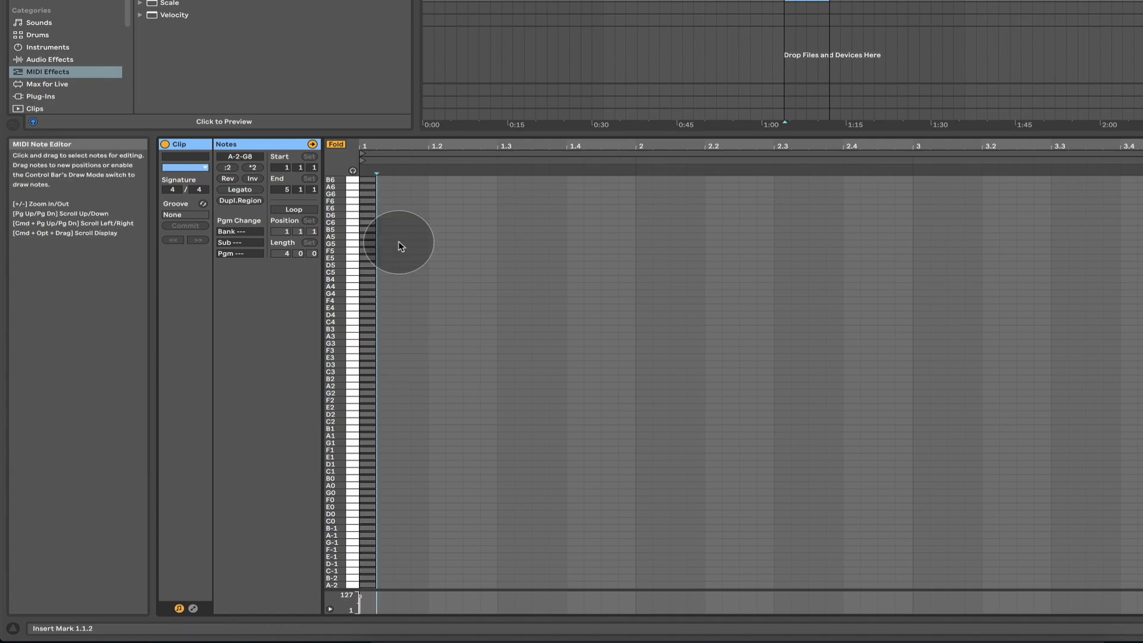
double_click(368, 224)
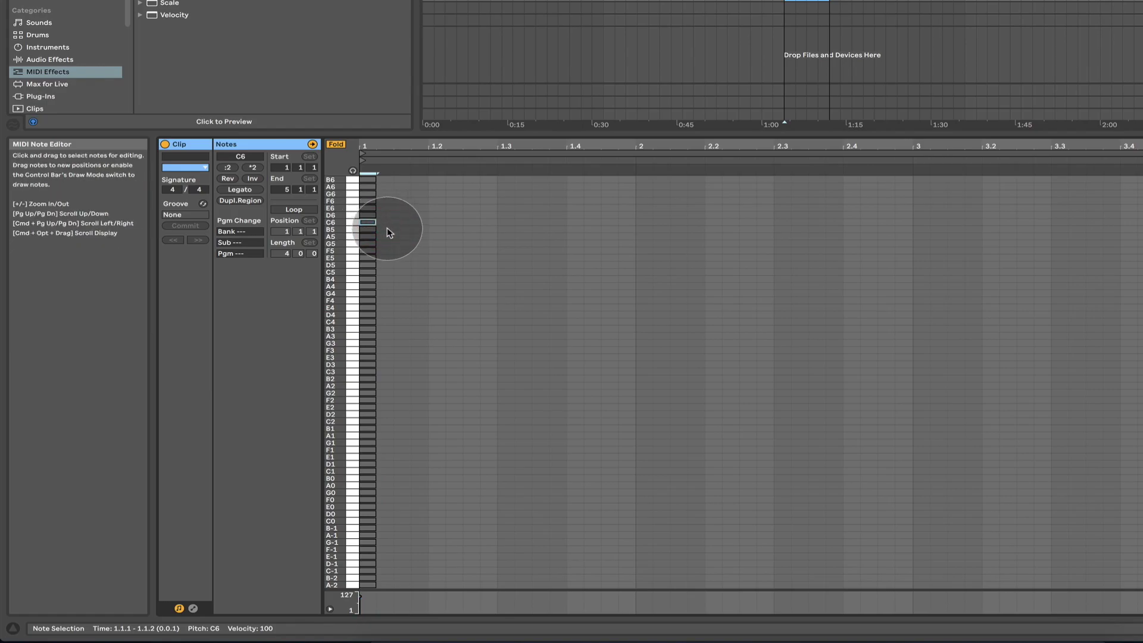
- Move the clip Start marker back from 1 to -1, leaving looping off
click(314, 212)
click(314, 213)
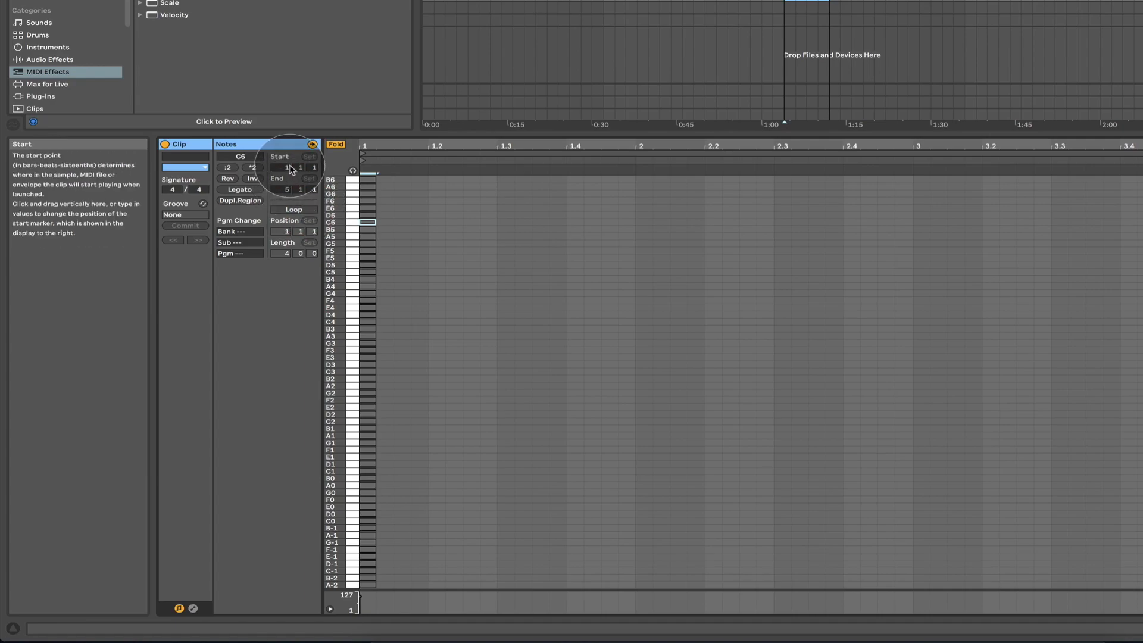
drag(290, 170, 285, 173)
- Select all notes with Cmd+A and shift them one sixteenth earlier to -1.4.4
click(740, 285)
key(super+a)
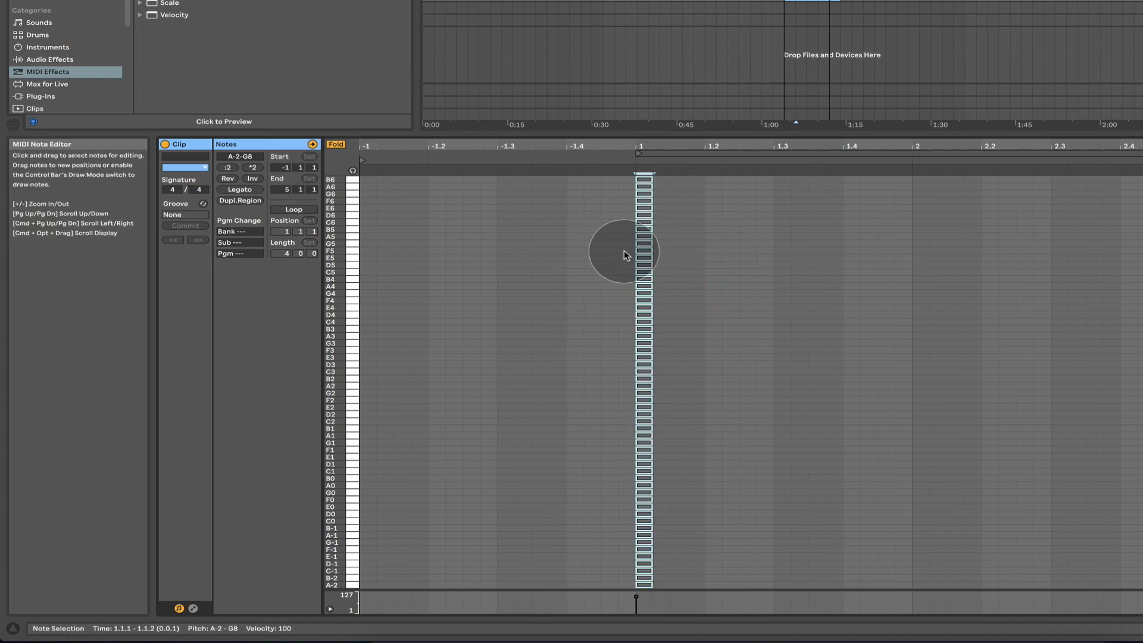
drag(645, 255, 624, 249)
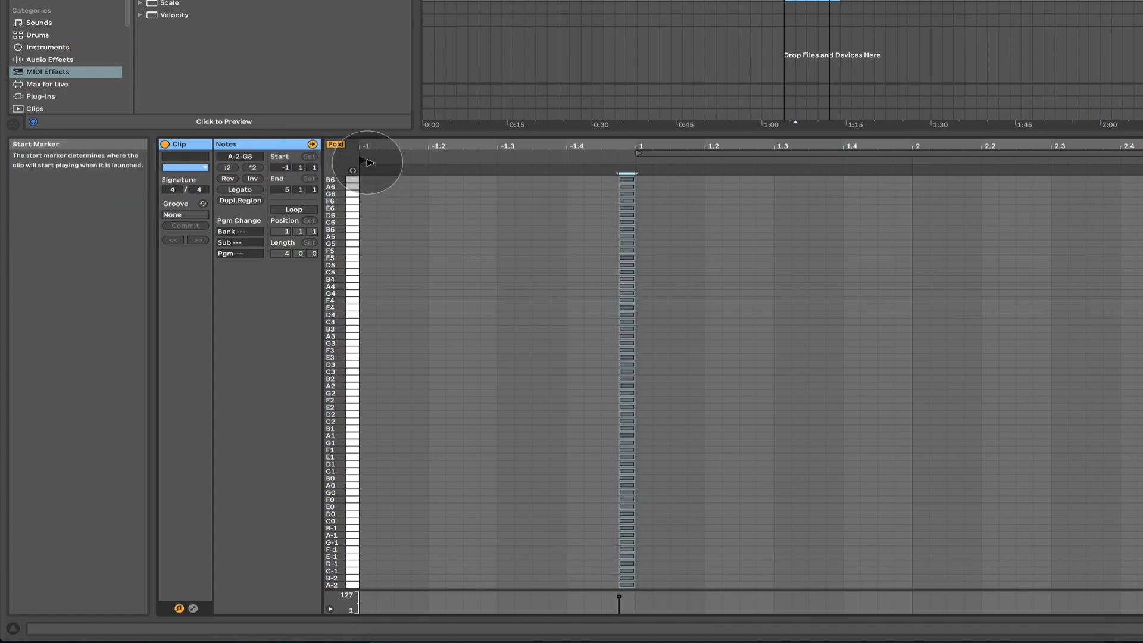
- Return the clip start to 1.1.1, leaving the scale notes at -1.4.4 outside the played region
drag(370, 162, 639, 162)
scroll(661, 238, right, 5)
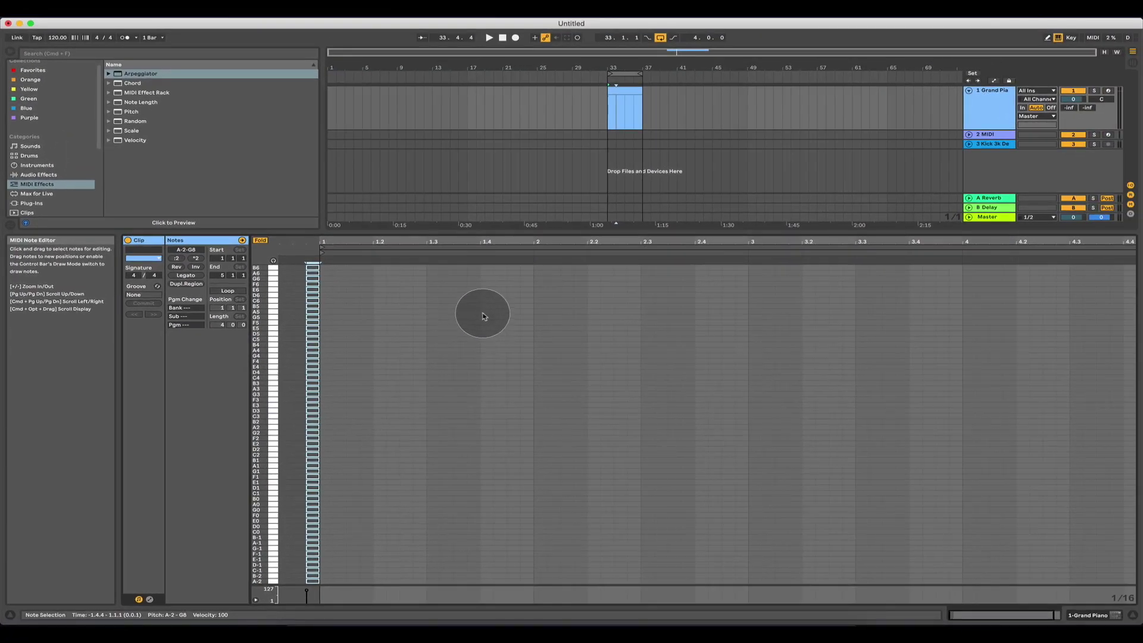
click(610, 114)
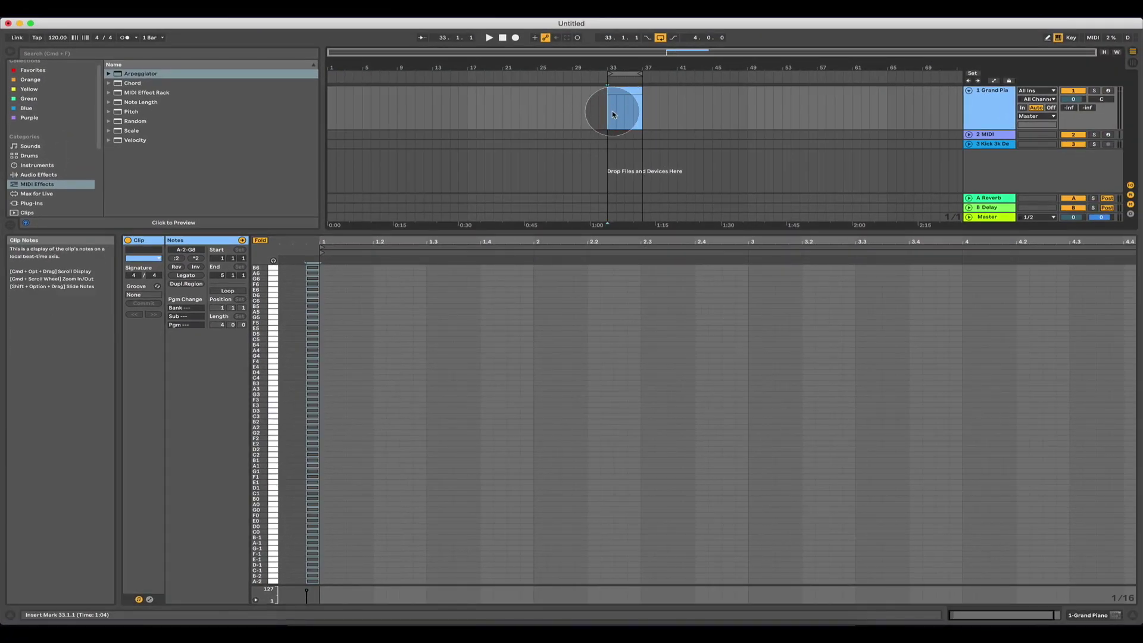
click(319, 249)
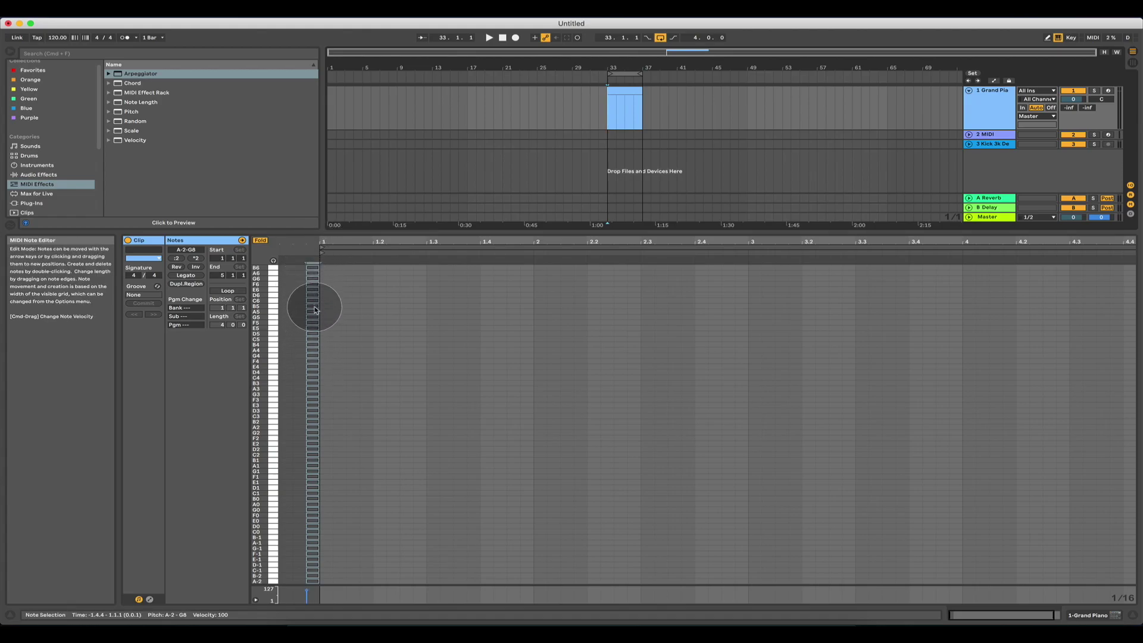
click(625, 119)
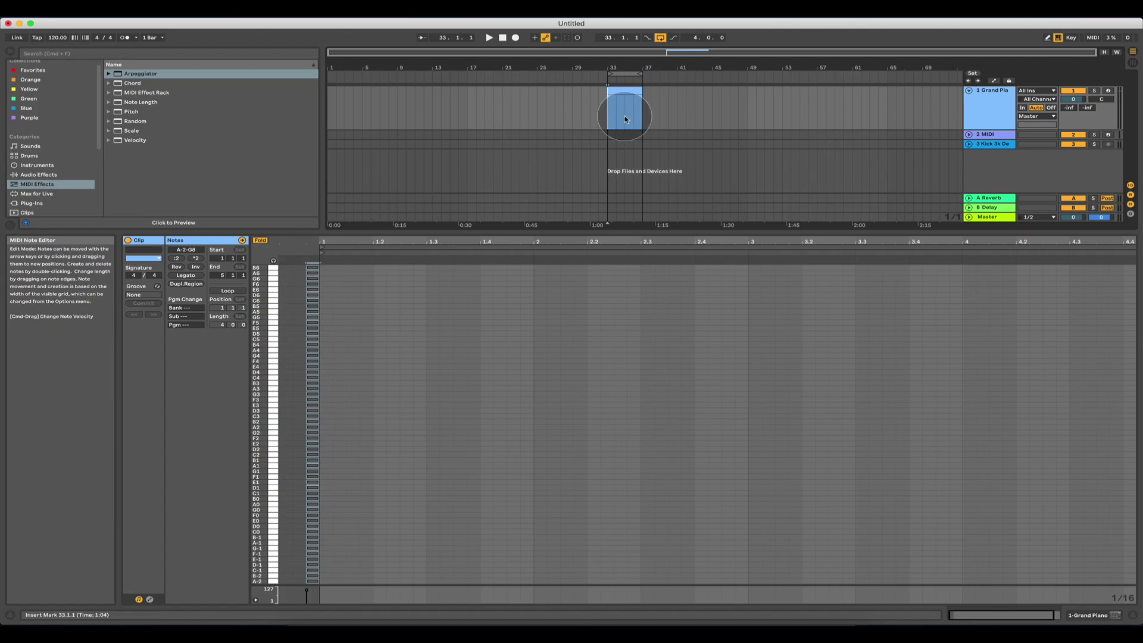
click(511, 113)
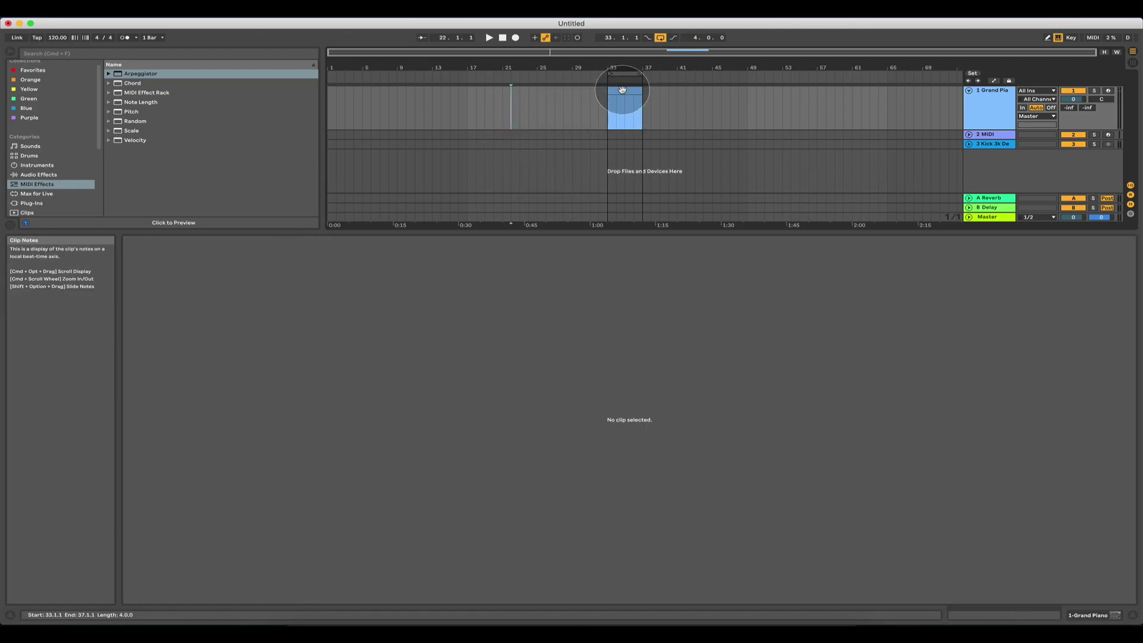
click(622, 89)
click(312, 300)
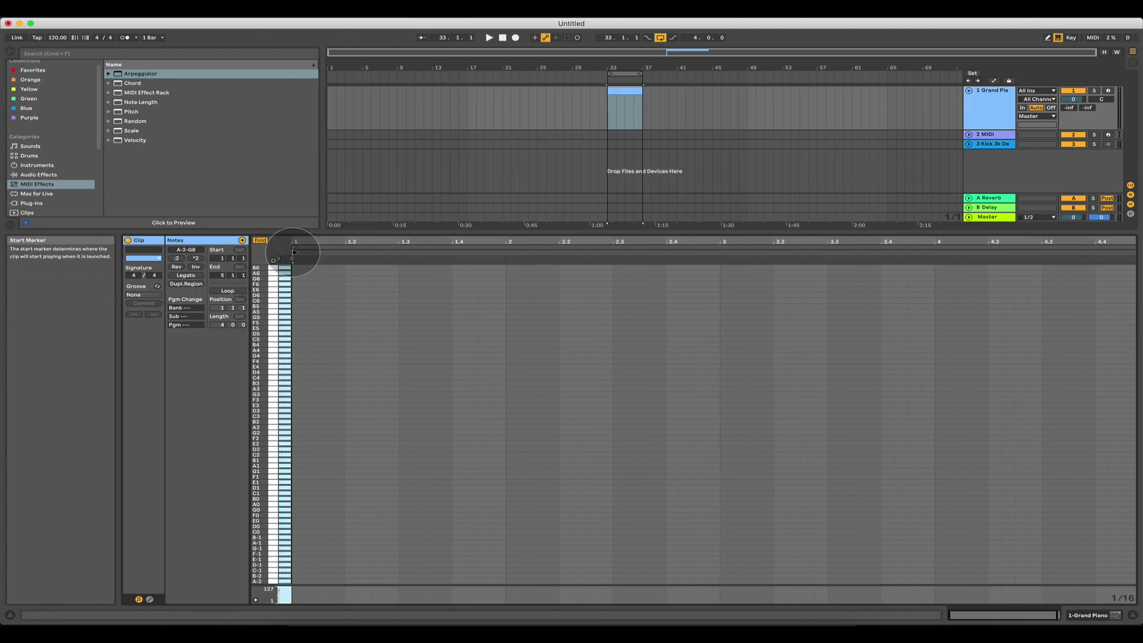
- Audition the clip with playback, then show the bar-33 clip in the MIDI Note Editor
click(296, 267)
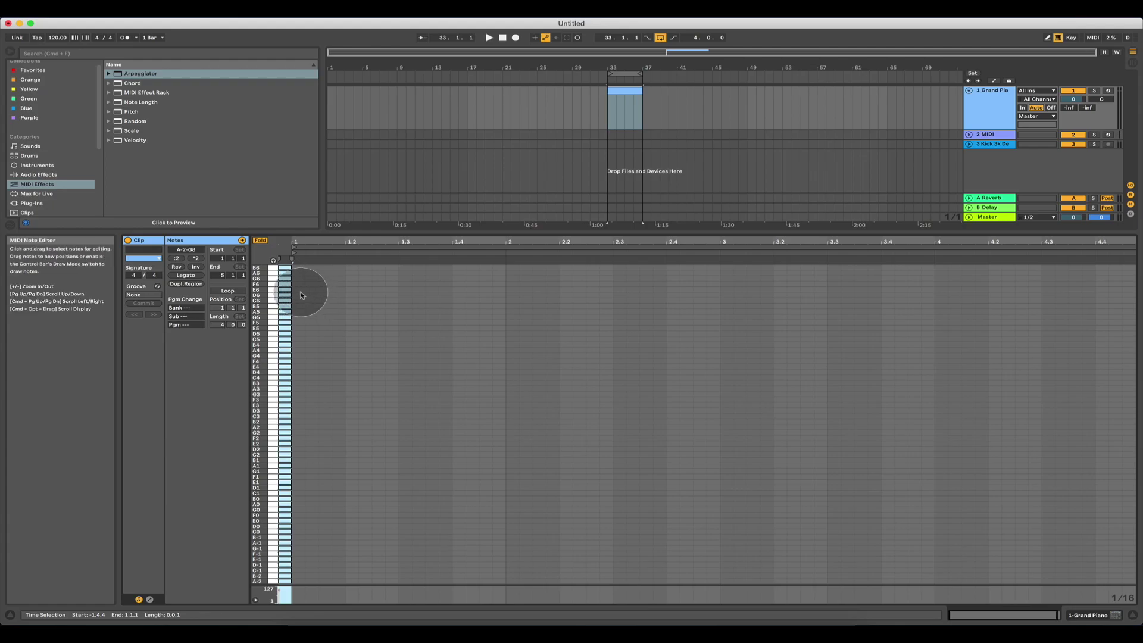
click(293, 273)
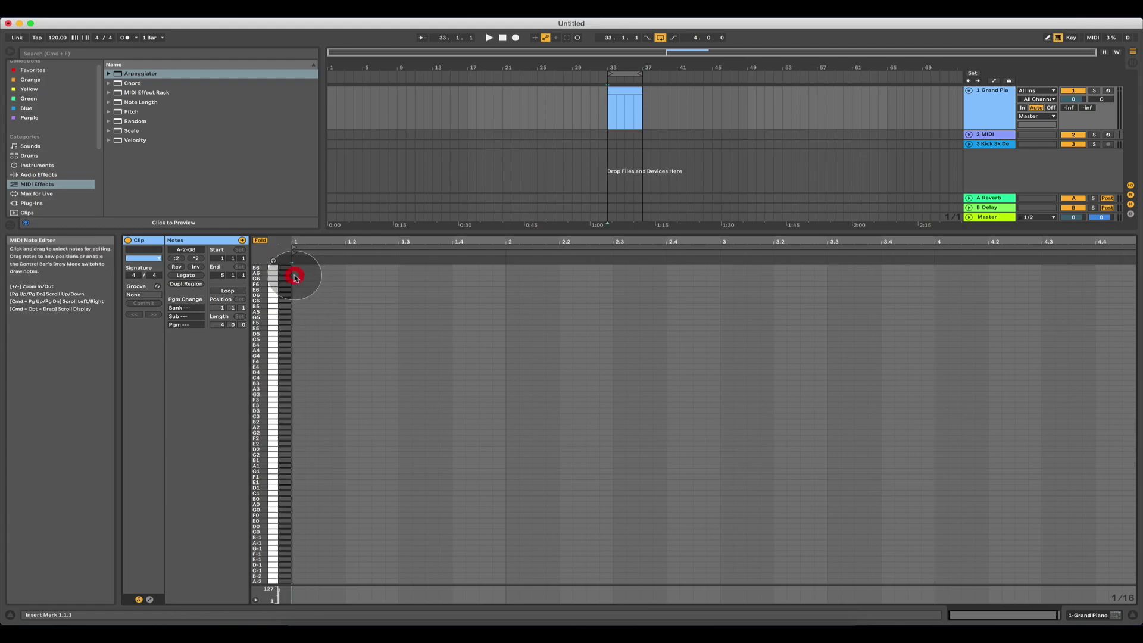
click(607, 102)
key(space)
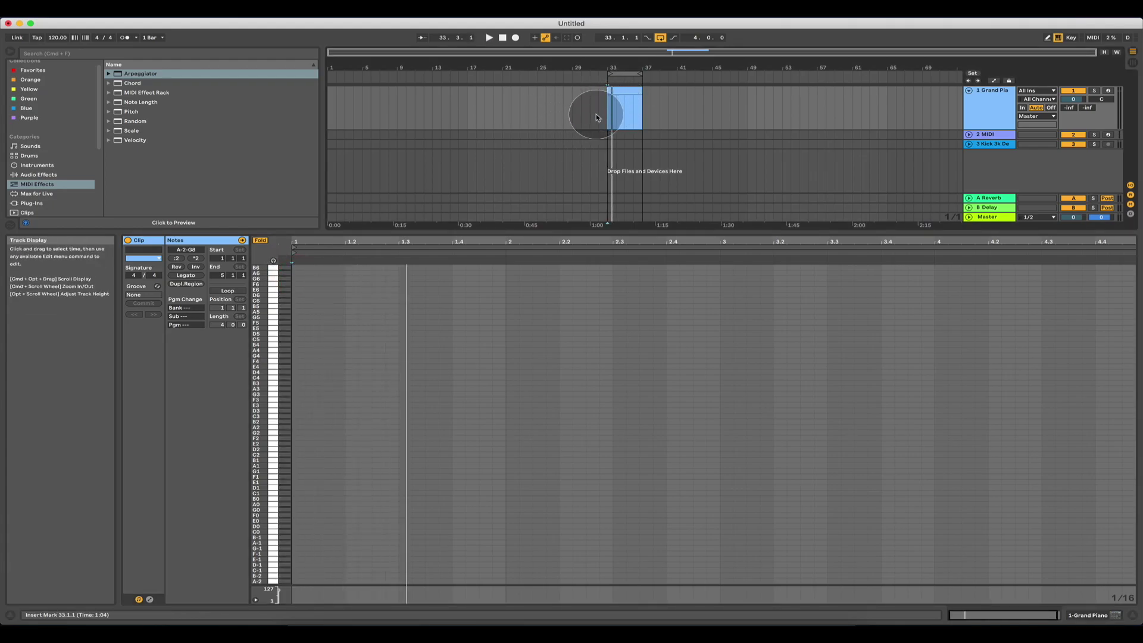
click(596, 116)
key(space)
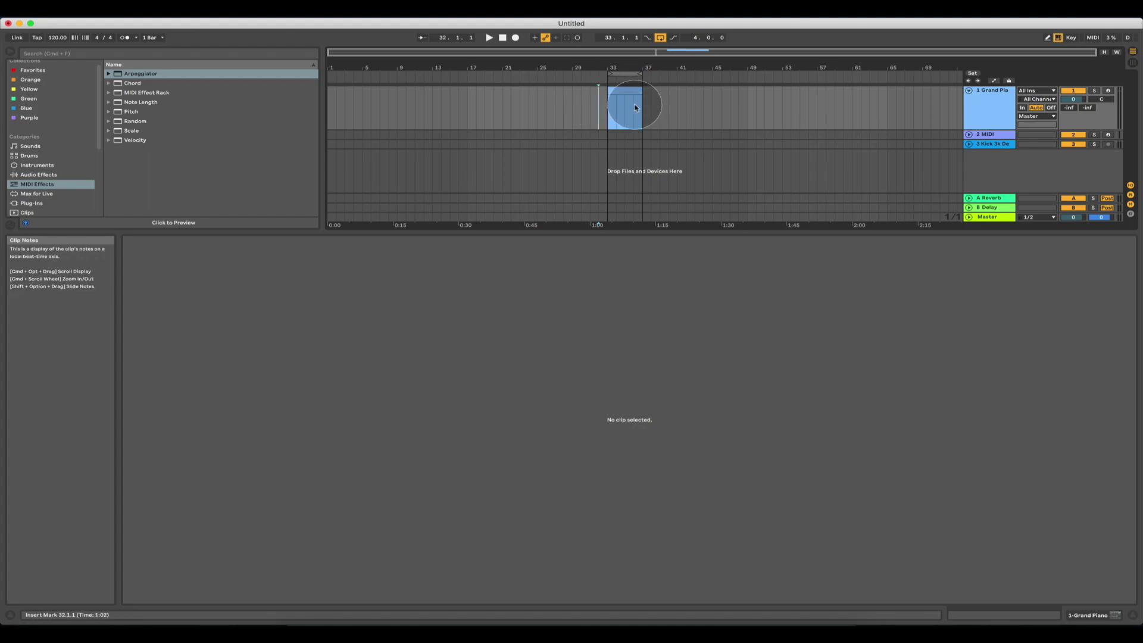
key(space)
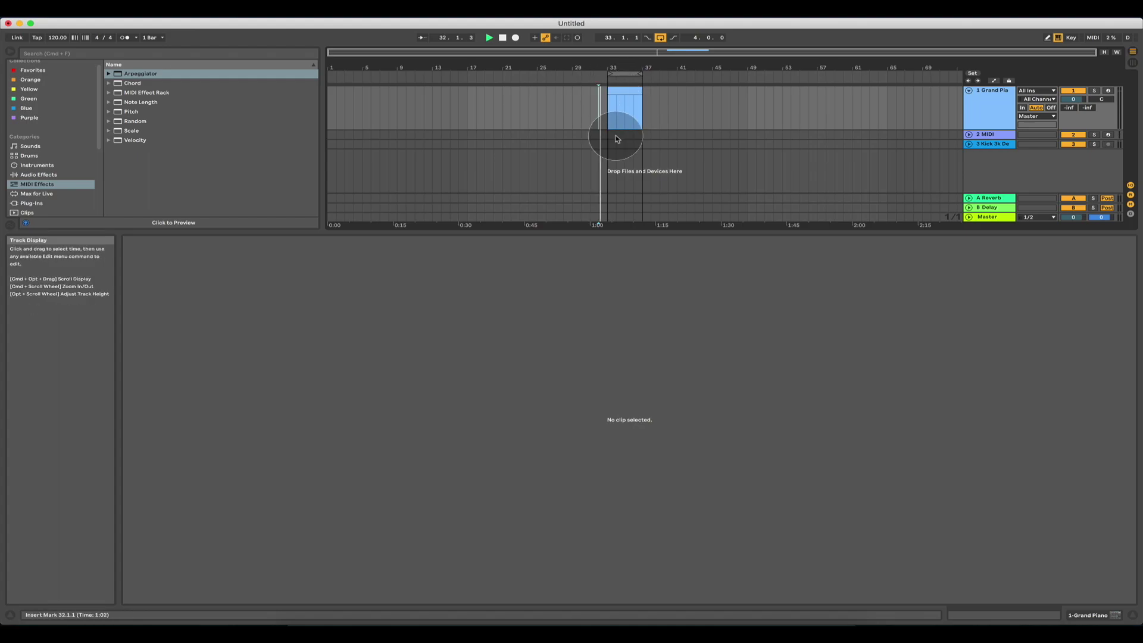
click(625, 90)
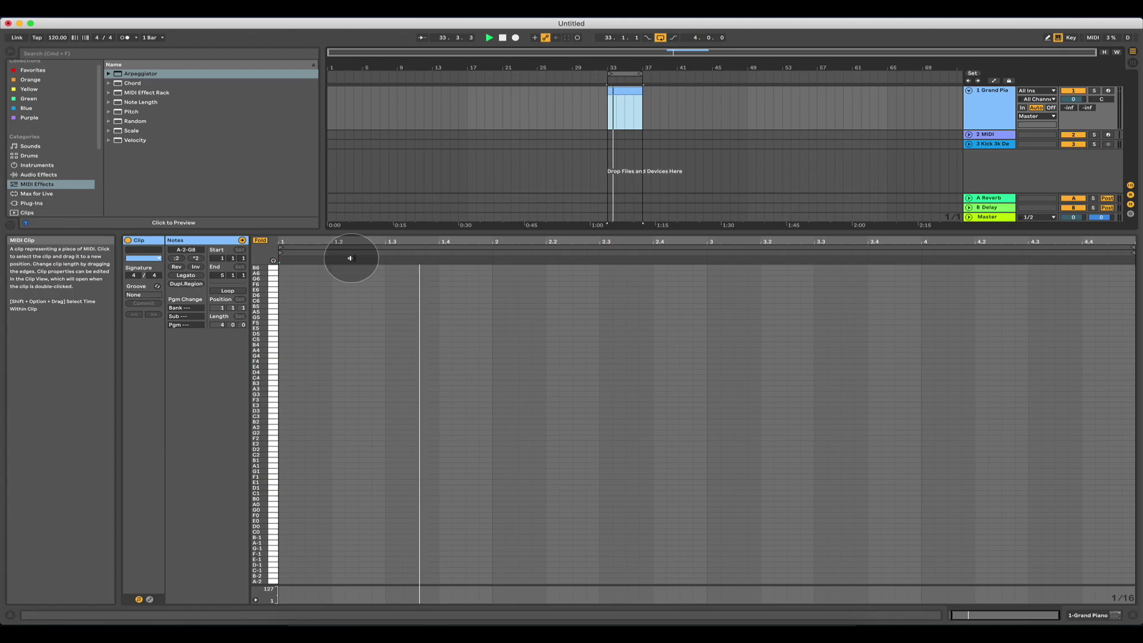
key(space)
click(575, 385)
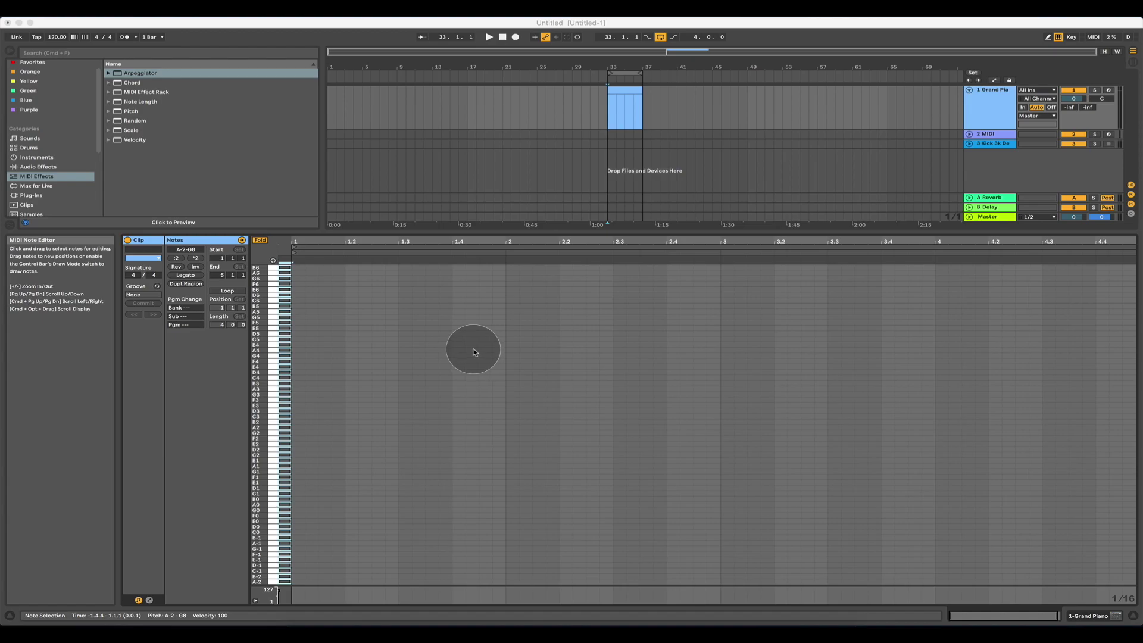
click(379, 411)
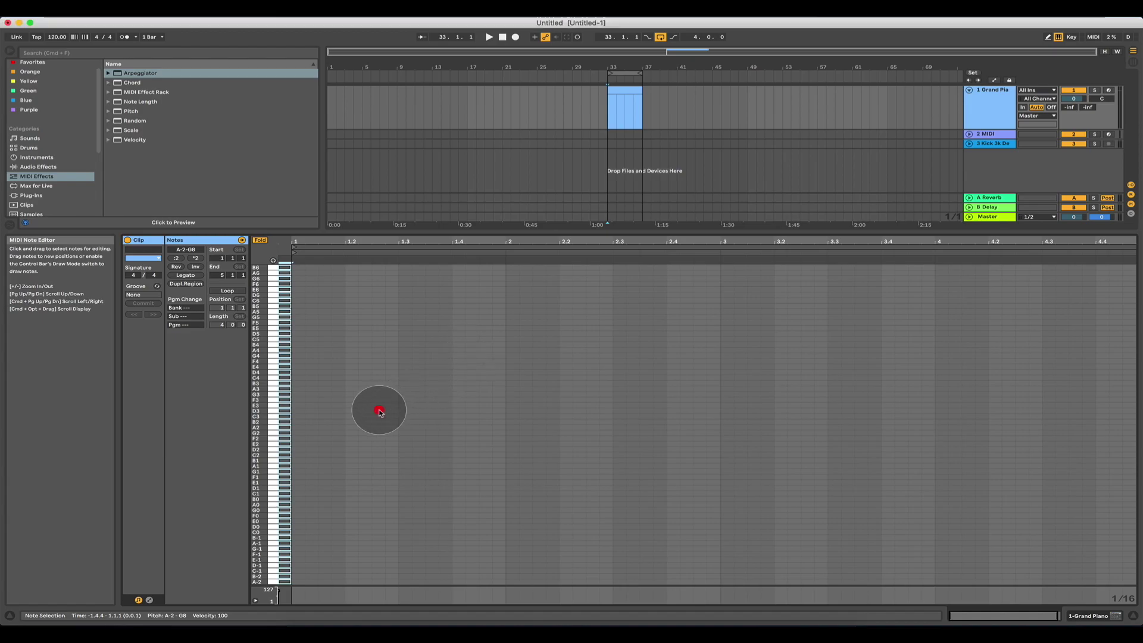
key(super+a)
click(309, 331)
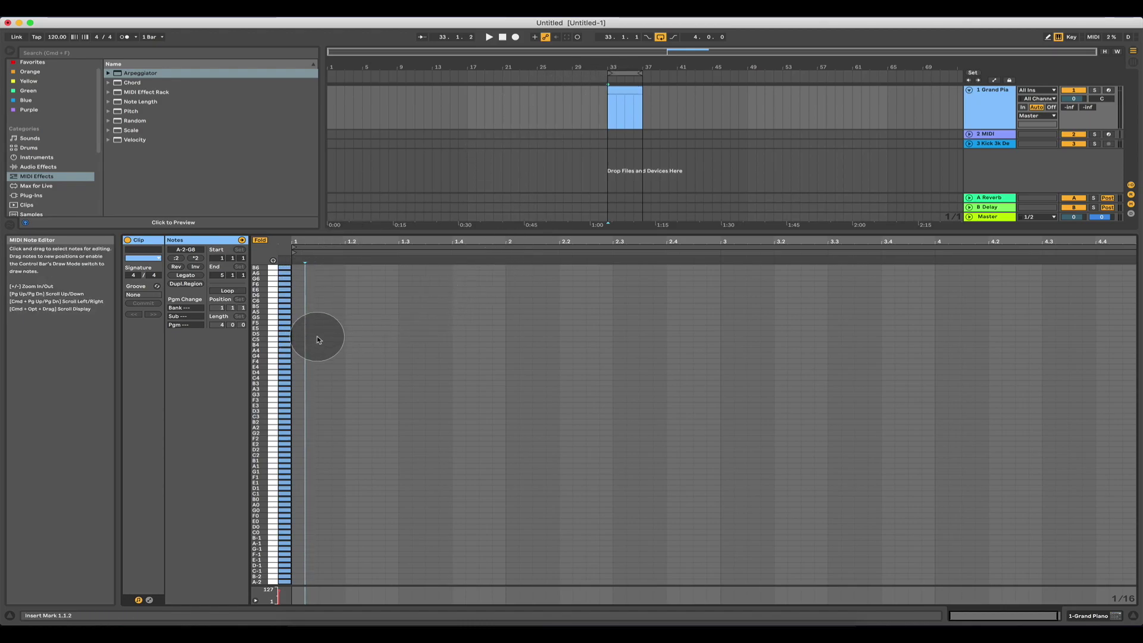
drag(317, 333, 294, 308)
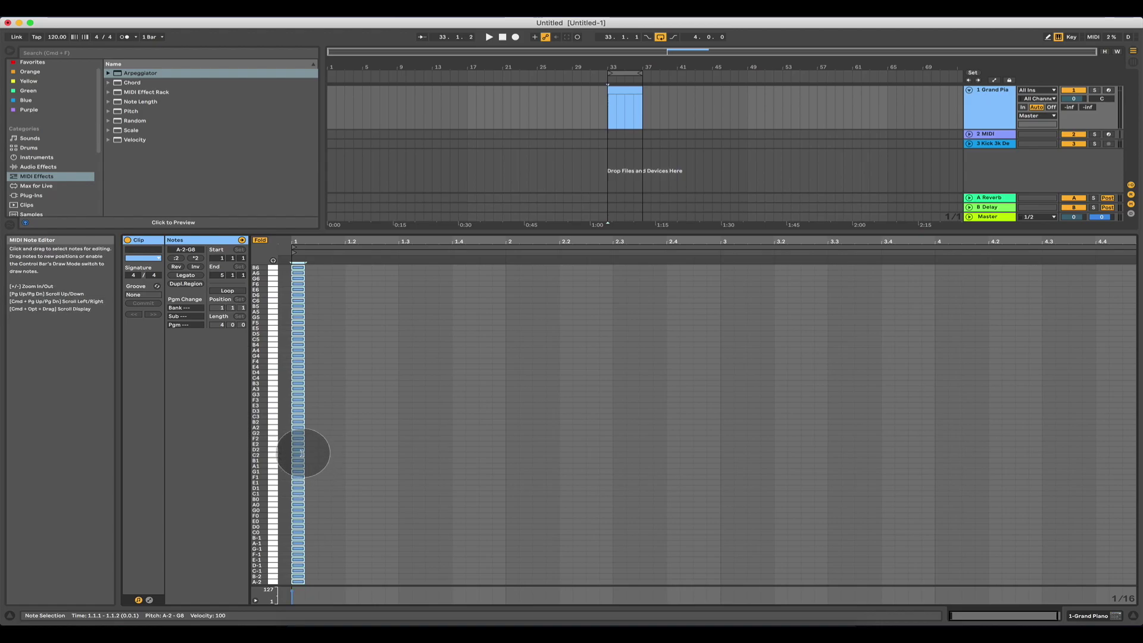
click(330, 357)
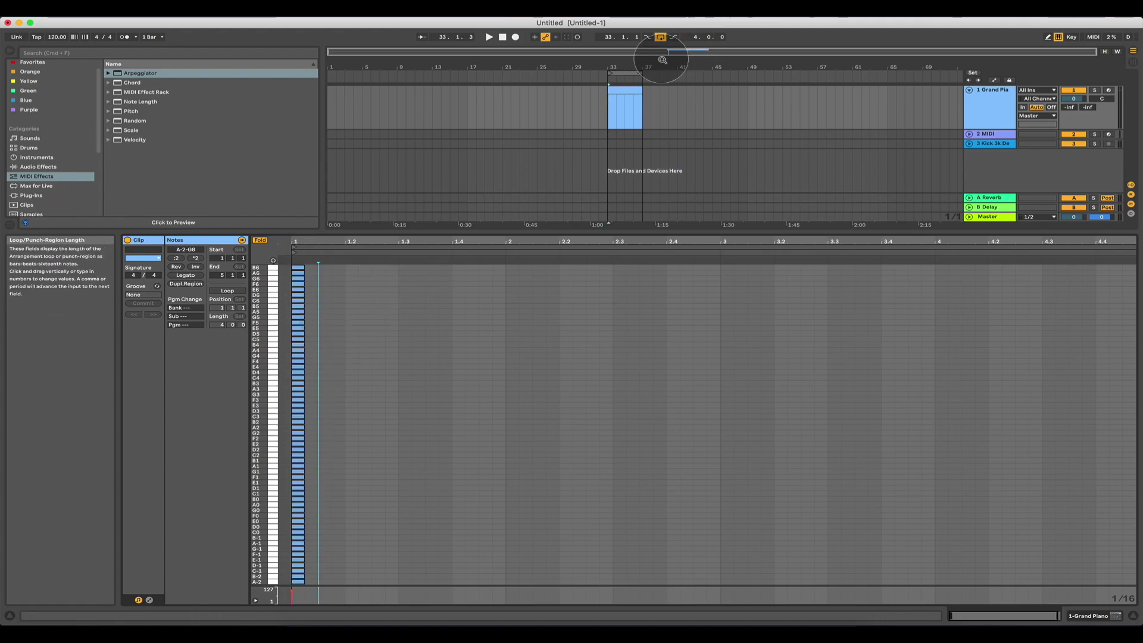
click(628, 90)
- Use Export MIDI Clip to save the clip as 'A Natural Minor' on the Desktop
right_click(628, 90)
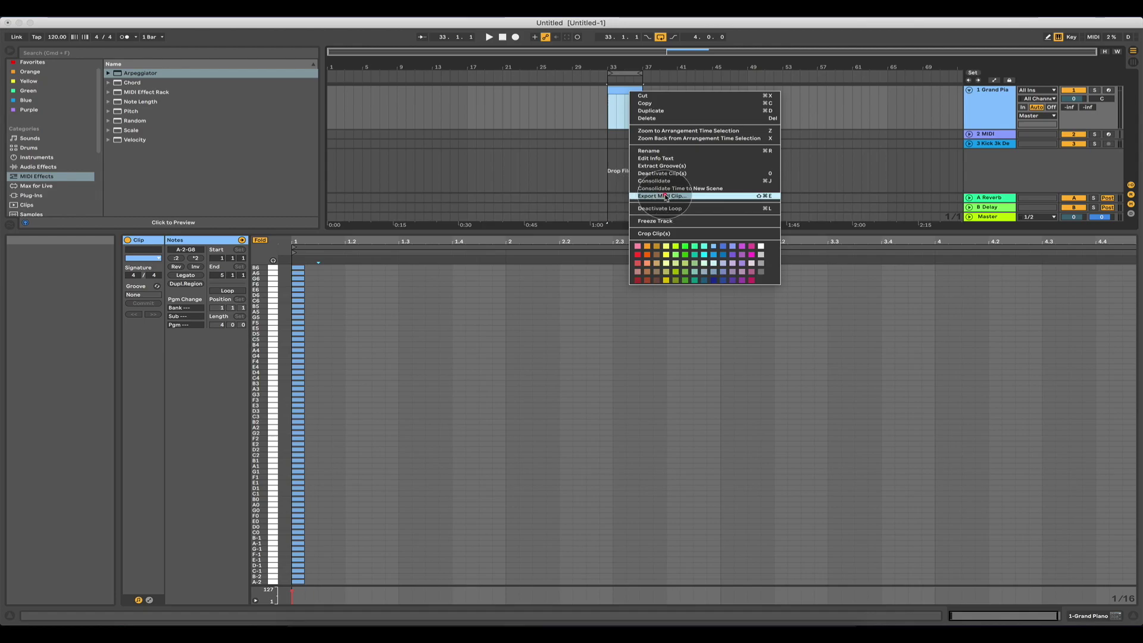
click(641, 197)
text(A Natural Minor)
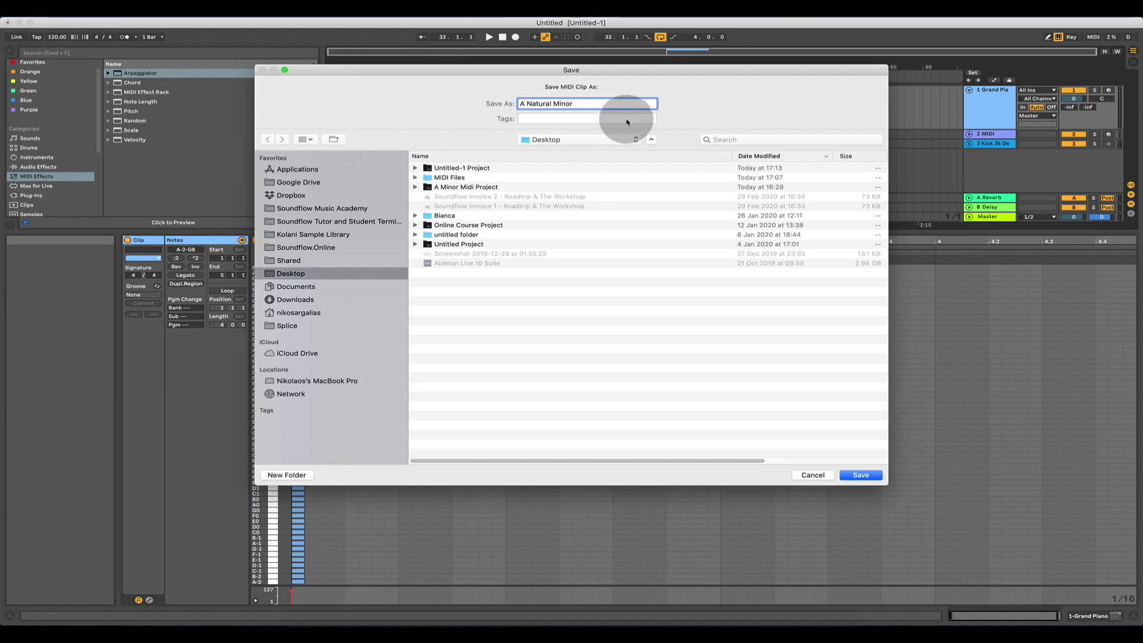
click(850, 478)
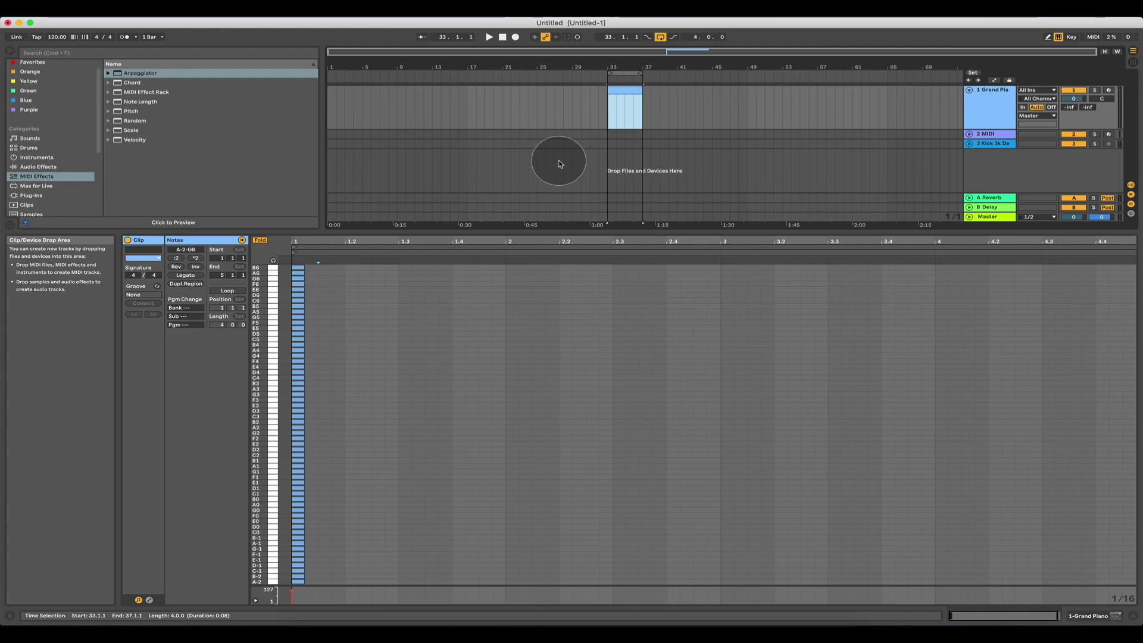
- Scroll the browser sidebar down to the Places section
scroll(70, 126, down, 5)
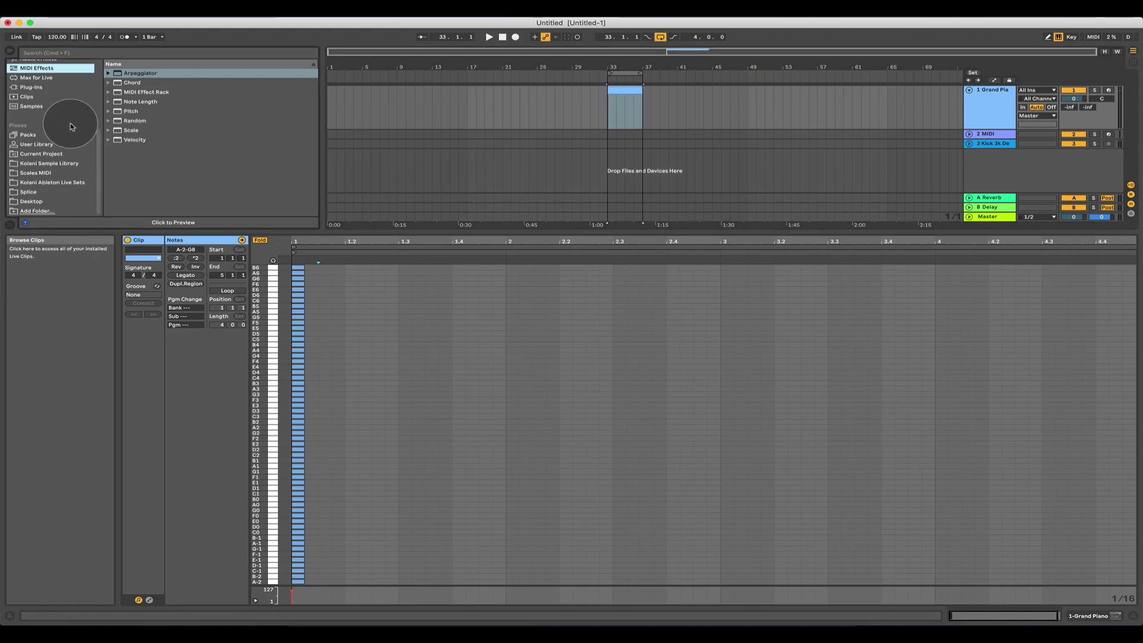
- Browse the Desktop under Places and drag A Natural Minor.mid onto track 1 at bar 17
click(33, 212)
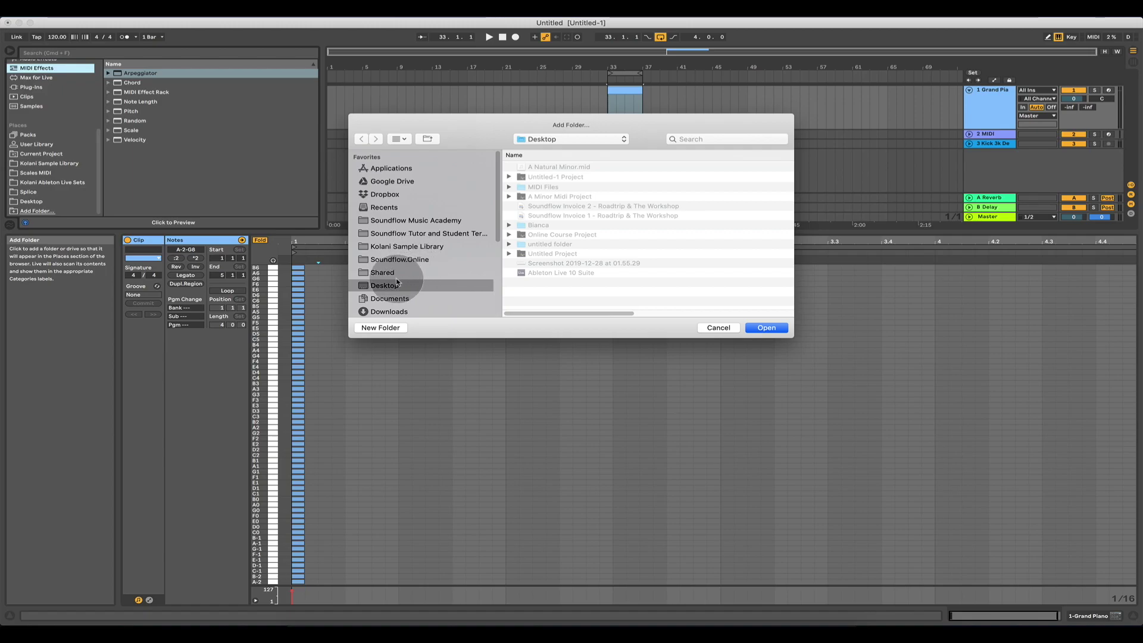
click(719, 328)
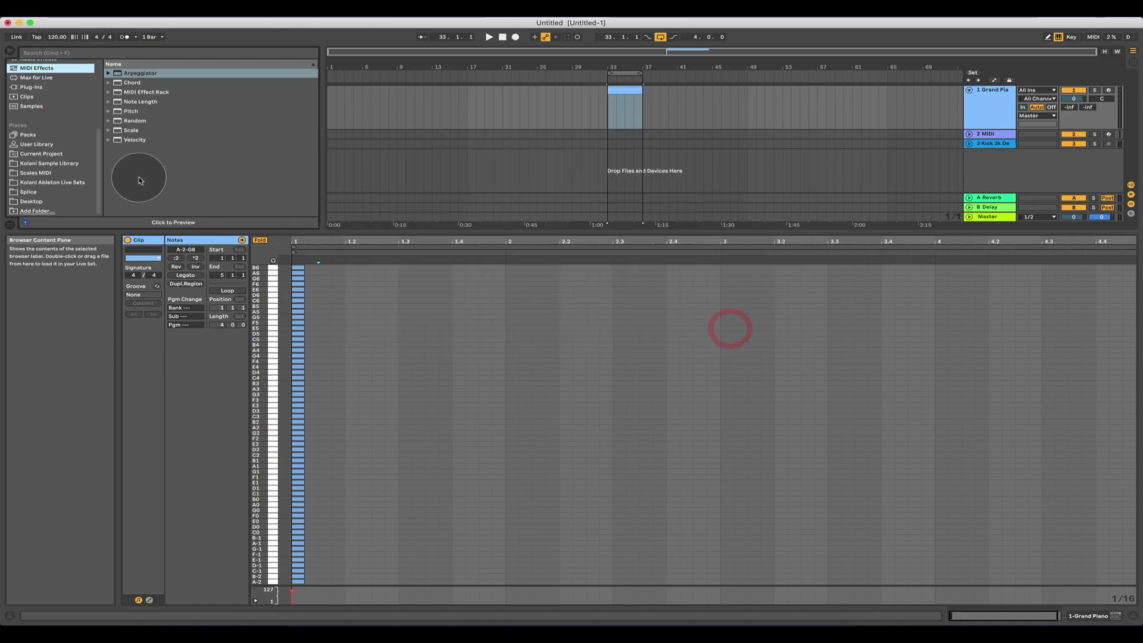
click(31, 201)
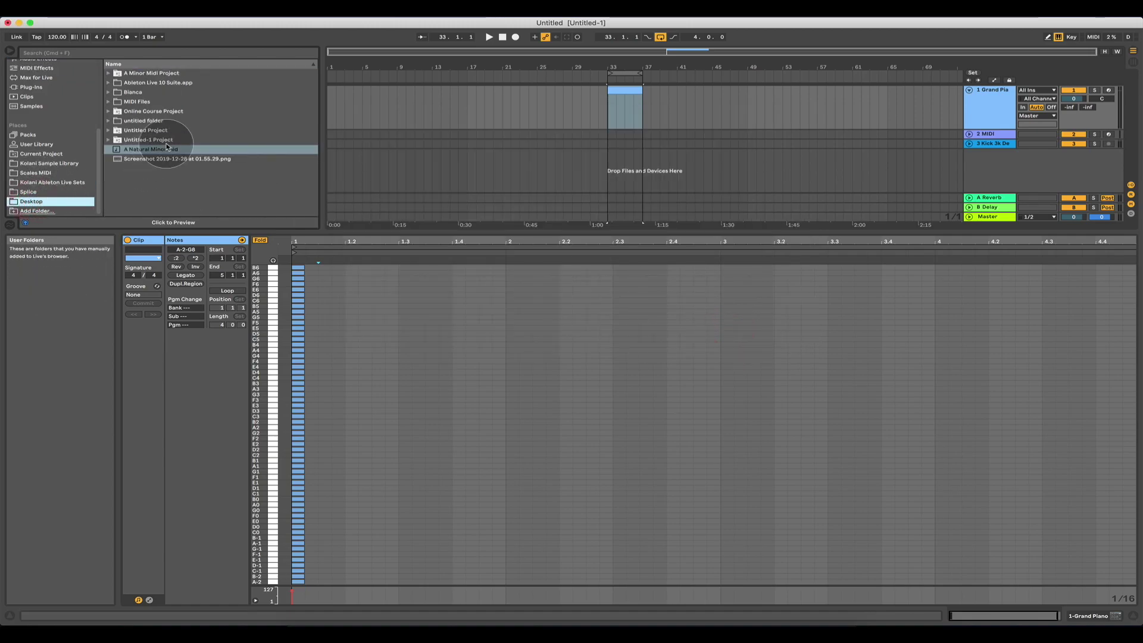
click(134, 150)
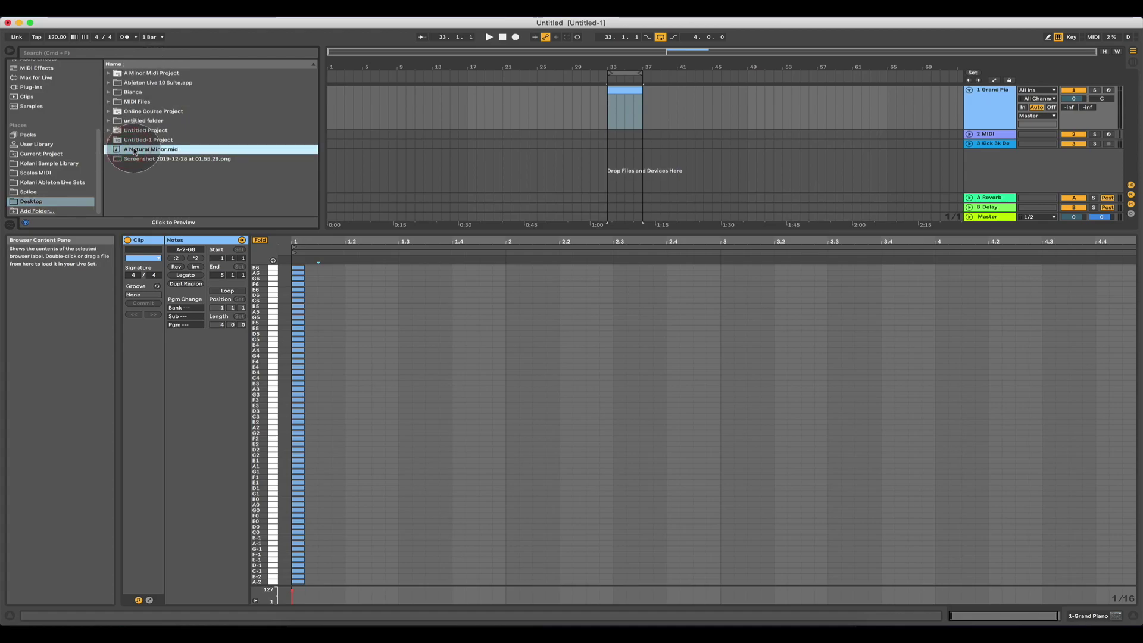
mouse_move(133, 152)
mouse_down()
mouse_move(342, 143)
mouse_move(416, 107)
mouse_move(474, 107)
mouse_up()
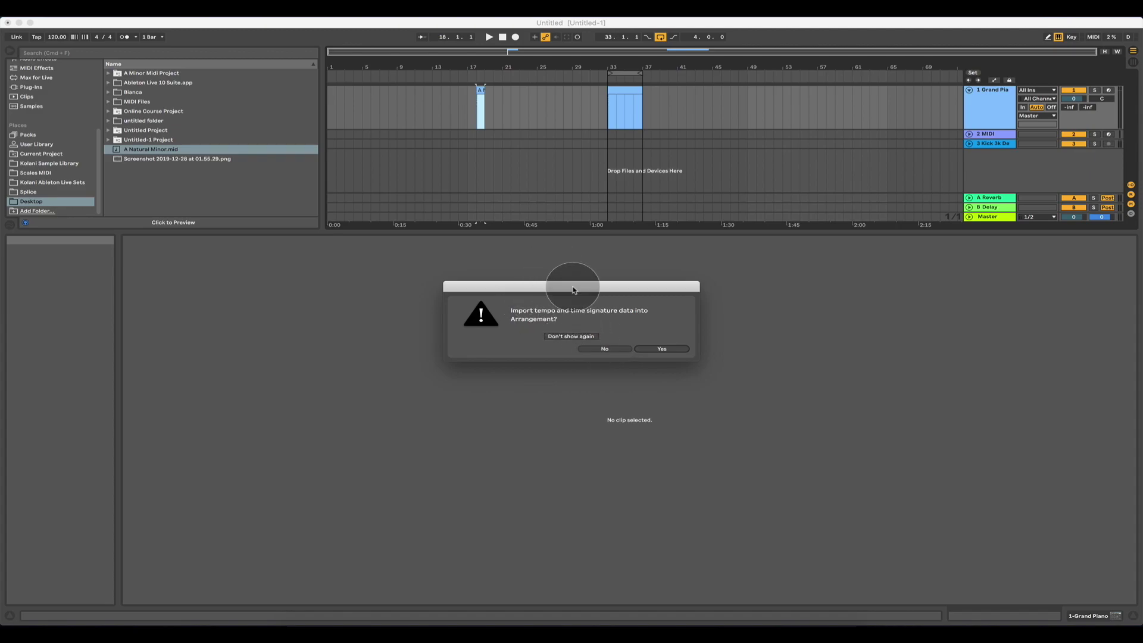
- Decline importing the file's tempo and time signature, so the clip opens in the note editor
click(602, 348)
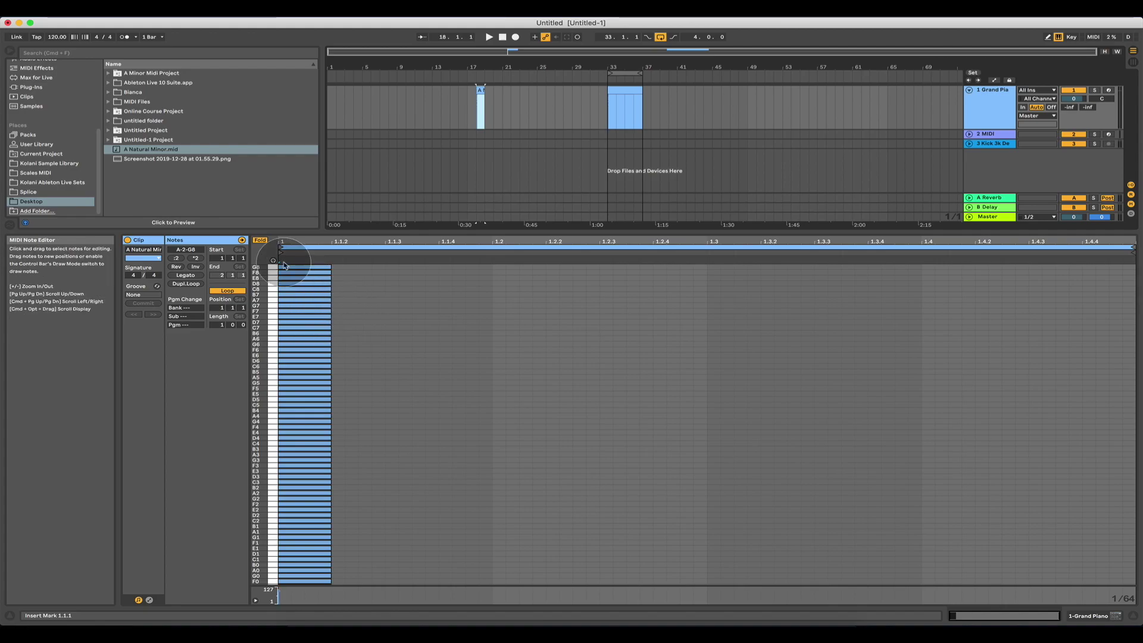
- Move the clip's start marker back to bar -1 to make room before bar 1
click(221, 257)
drag(221, 257, 222, 263)
drag(512, 255, 512, 232)
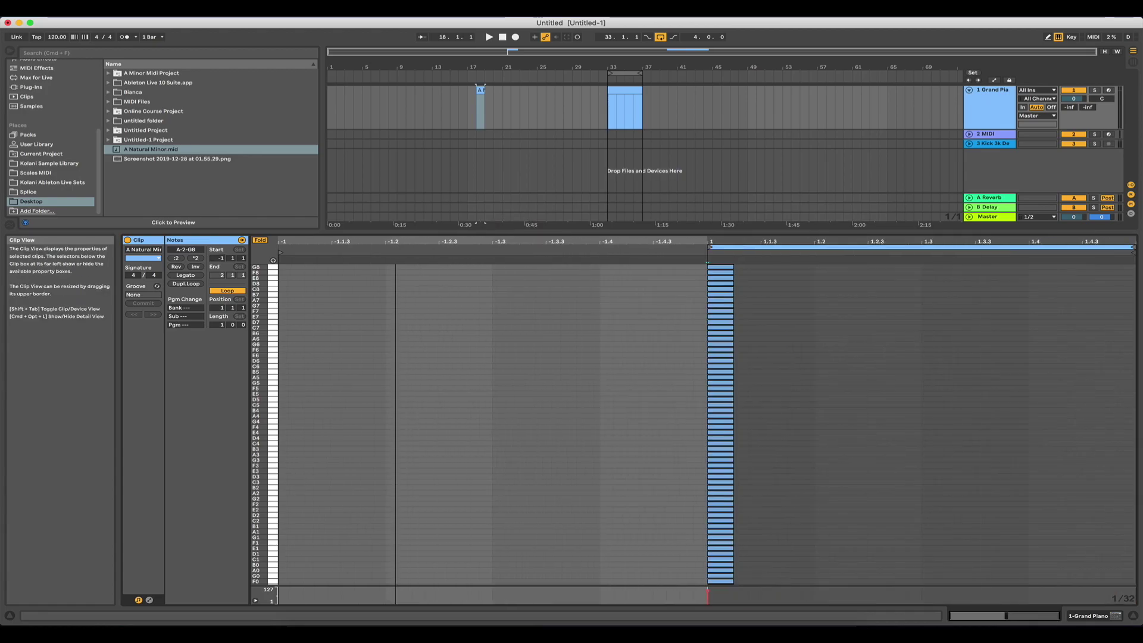
- Shift all scale notes to -1.4.4 and reset the clip start marker to 1.1.1
click(725, 346)
key(super+a)
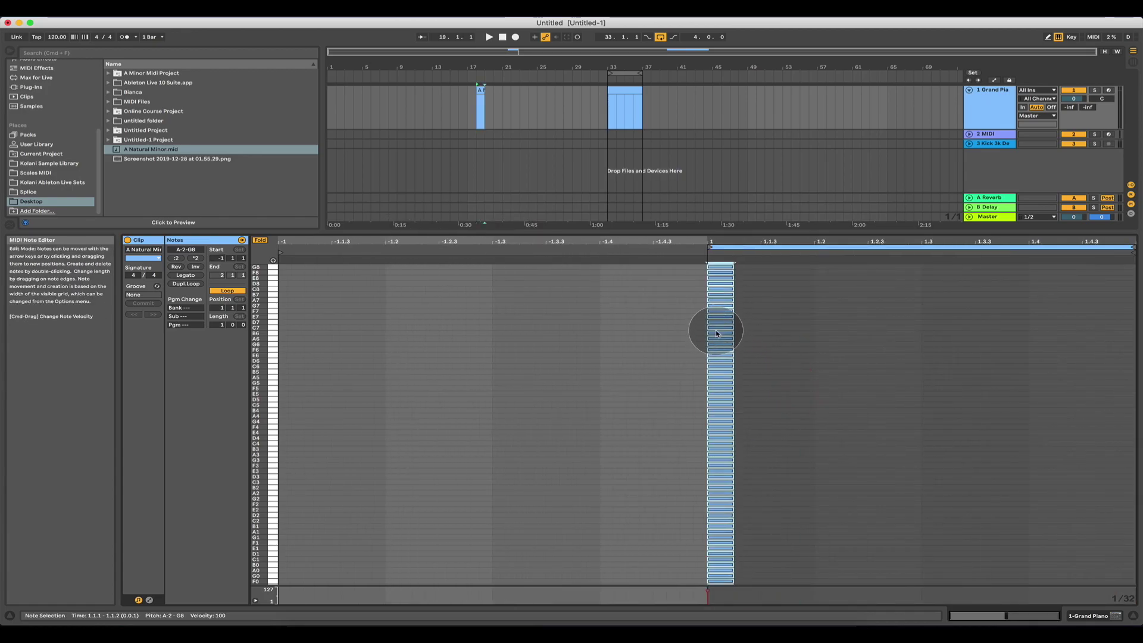
drag(712, 329, 684, 327)
click(733, 378)
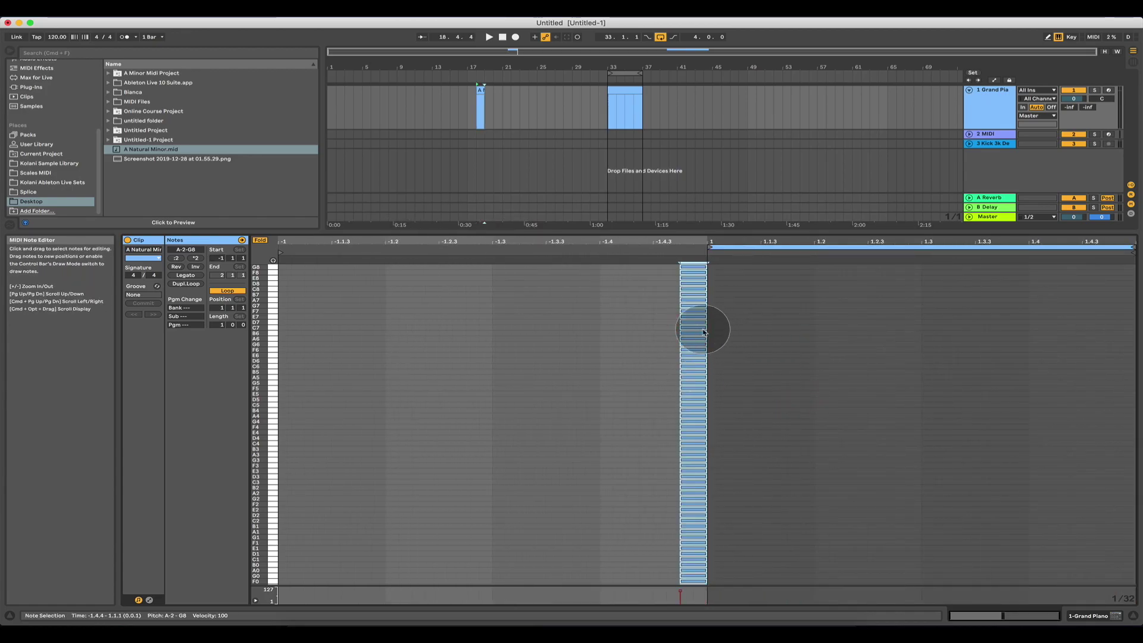
drag(278, 253, 714, 248)
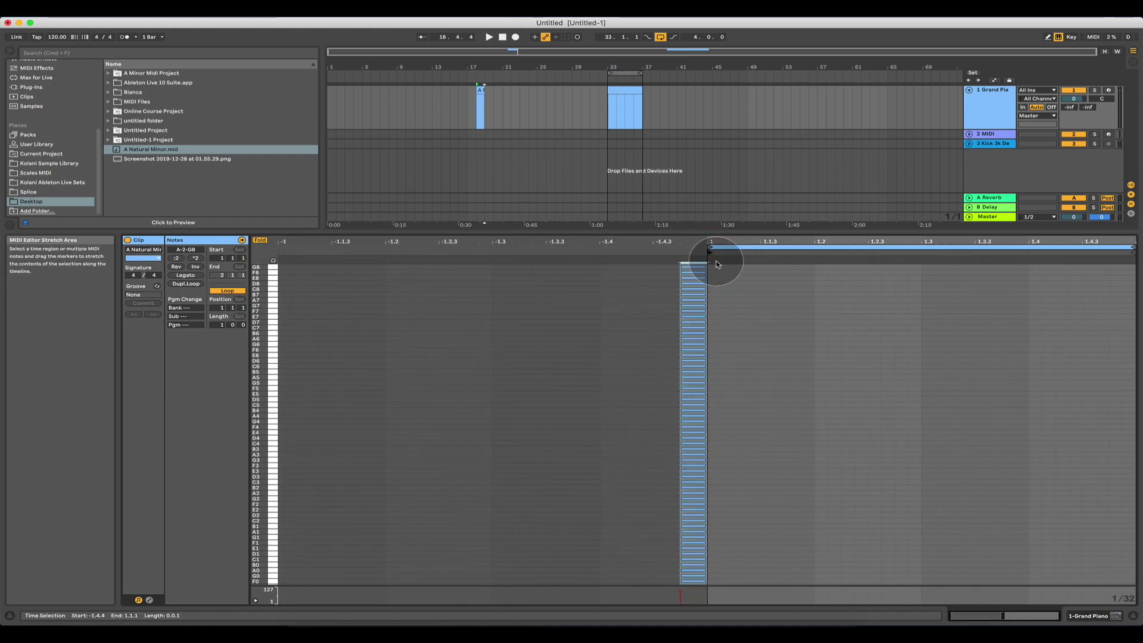
- Turn off looping for the A Natural Minor clip and extend it to end at bar 8
click(228, 292)
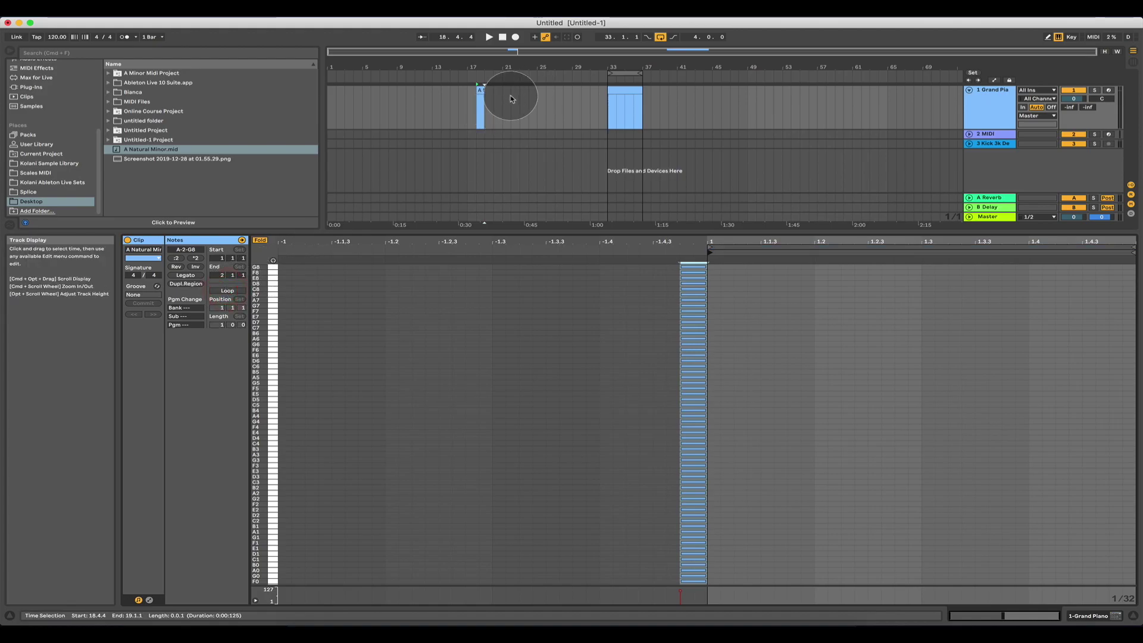
click(480, 90)
drag(480, 88, 378, 90)
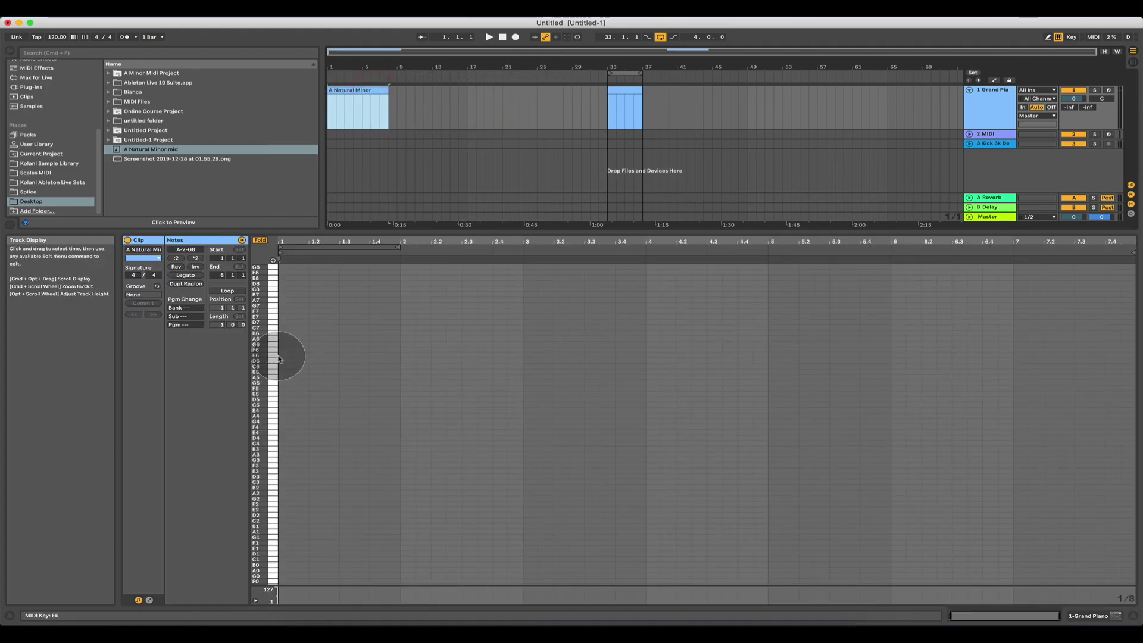
- Move the clip to bar 1 and play it back from the clip start
click(281, 266)
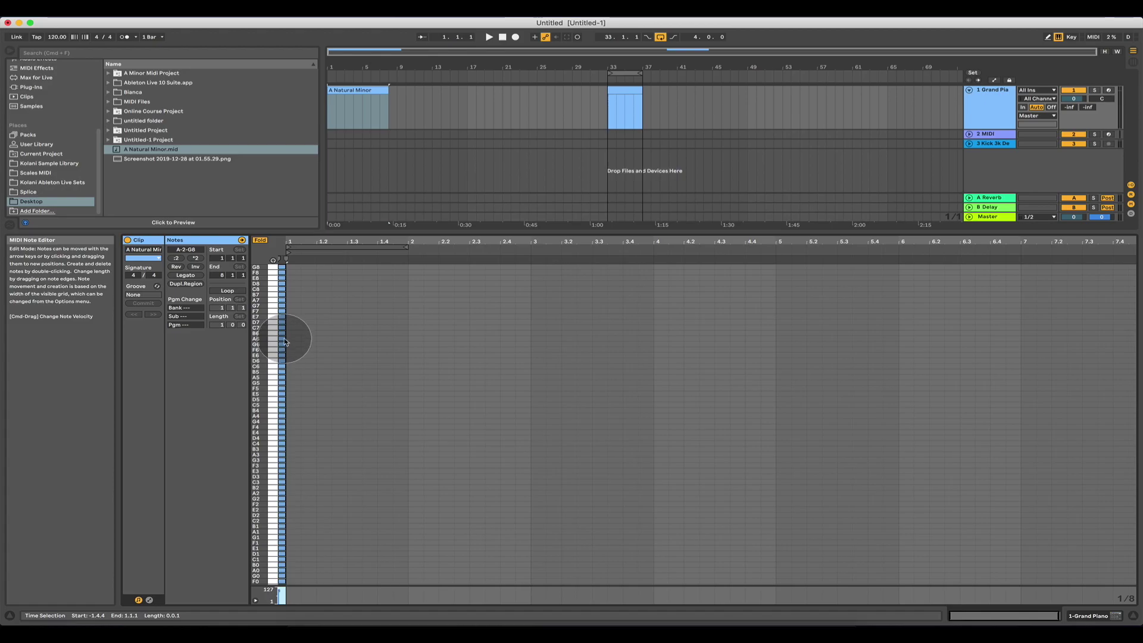
click(339, 119)
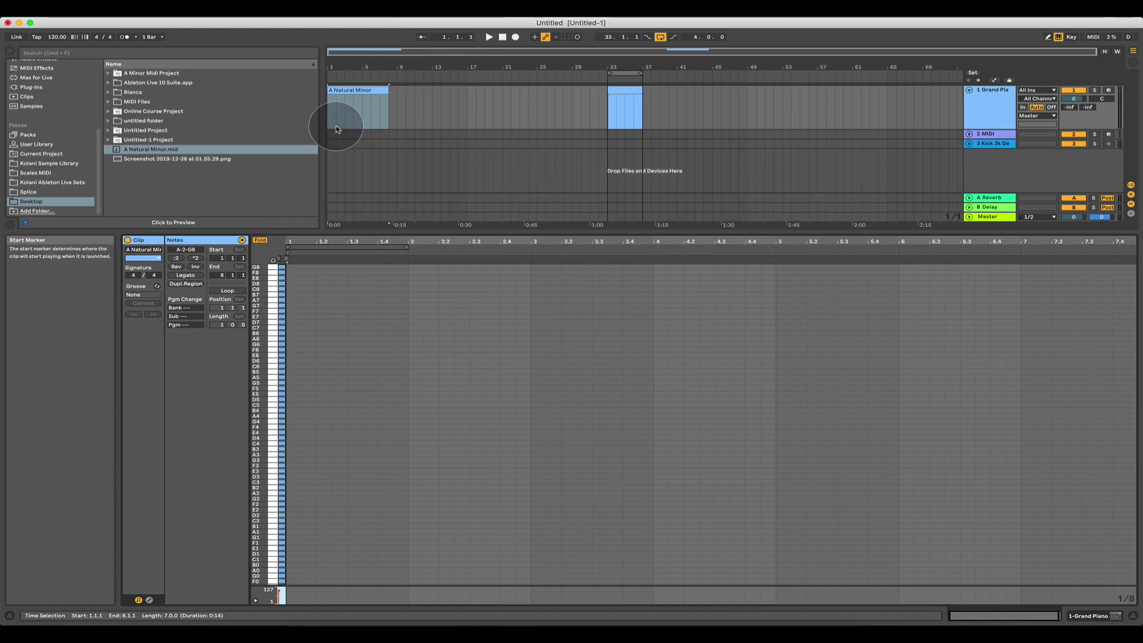
click(328, 110)
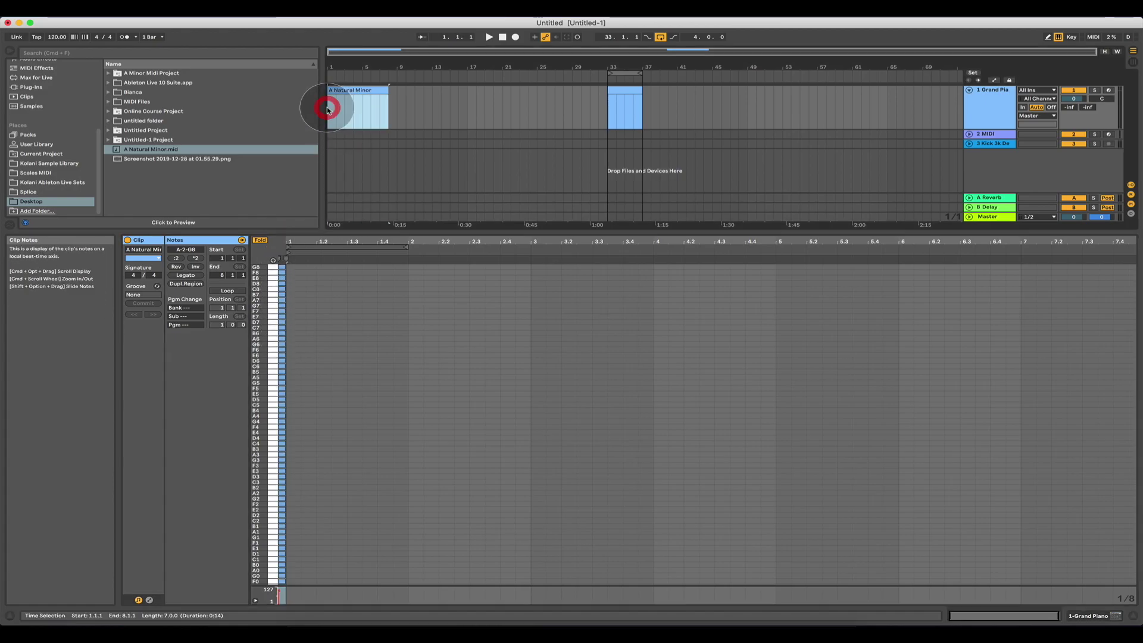
key(space)
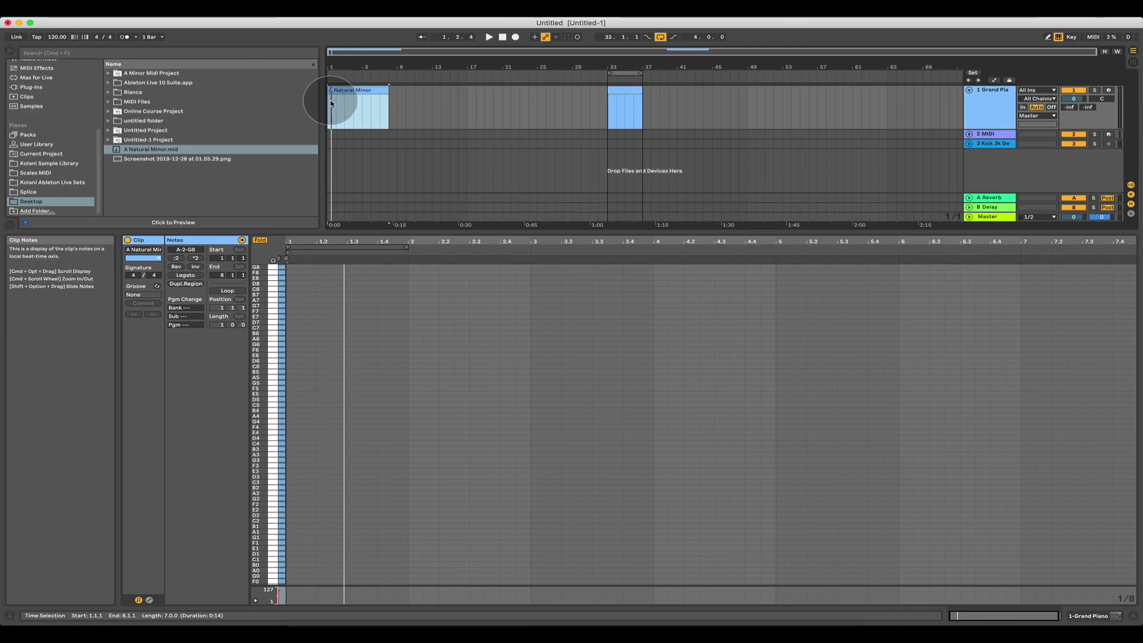
click(301, 347)
drag(286, 328, 291, 327)
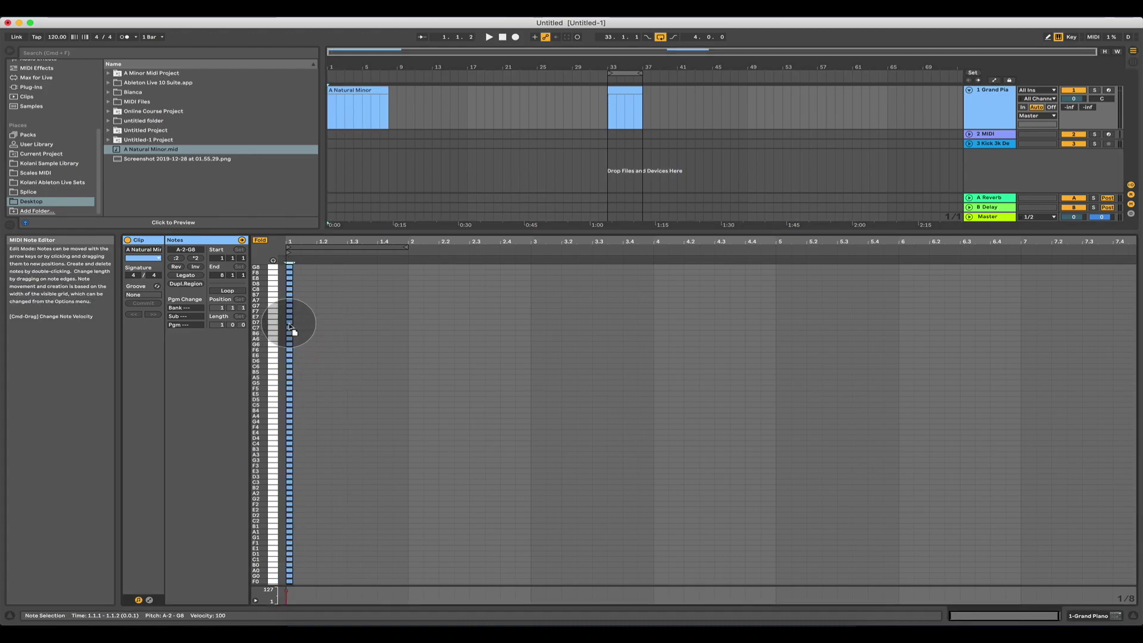
click(357, 293)
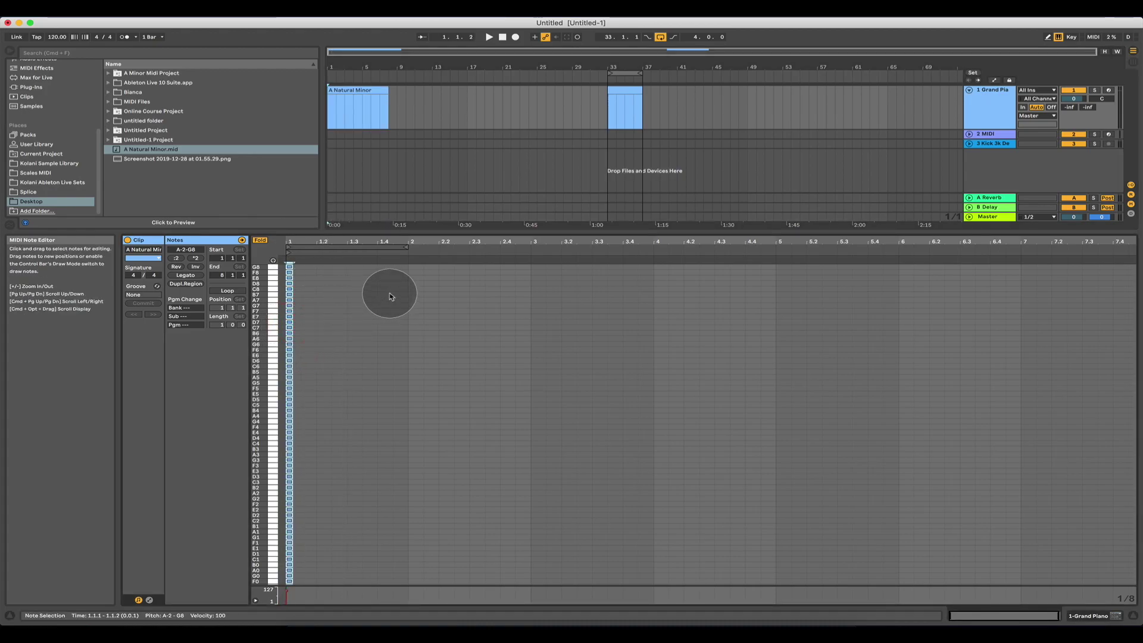
key(space)
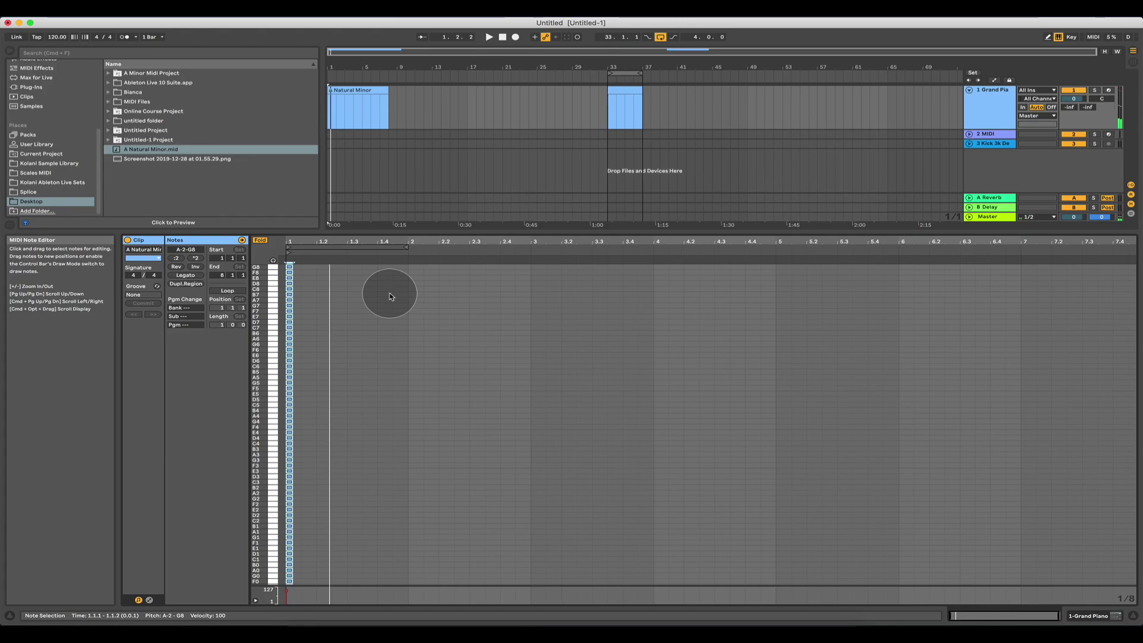
key(space)
key(super+z)
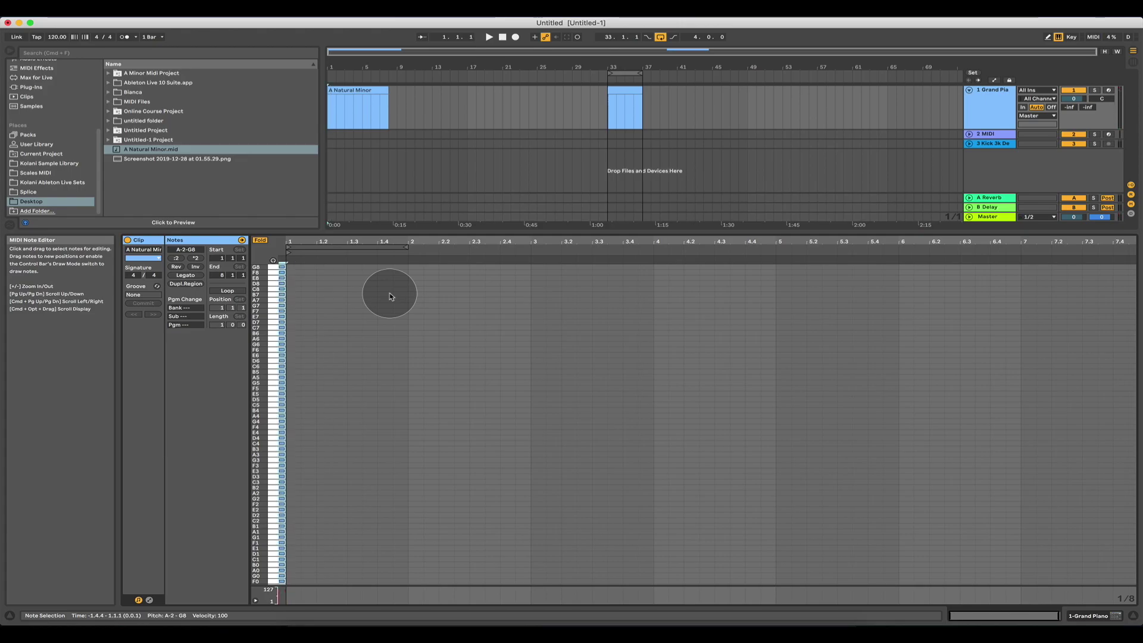